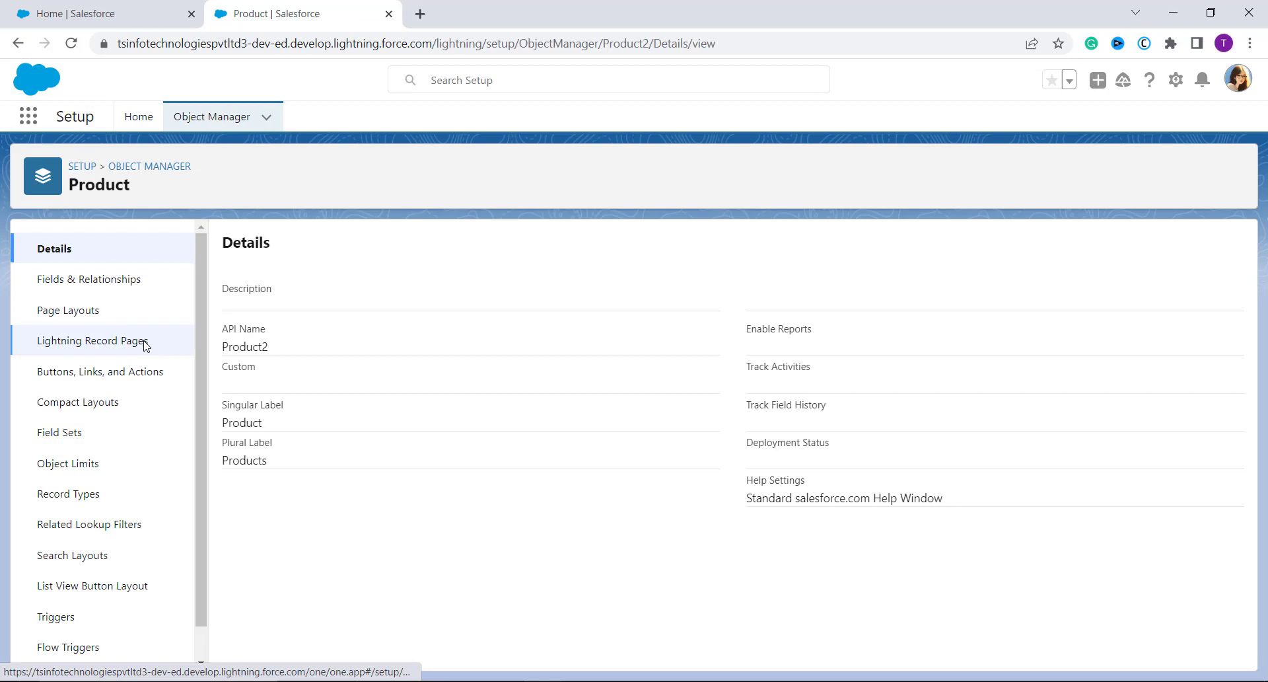
Start a new custom field on the Product object with Formula as its data type
{"action": "left_click", "coordinate": [109, 291]}
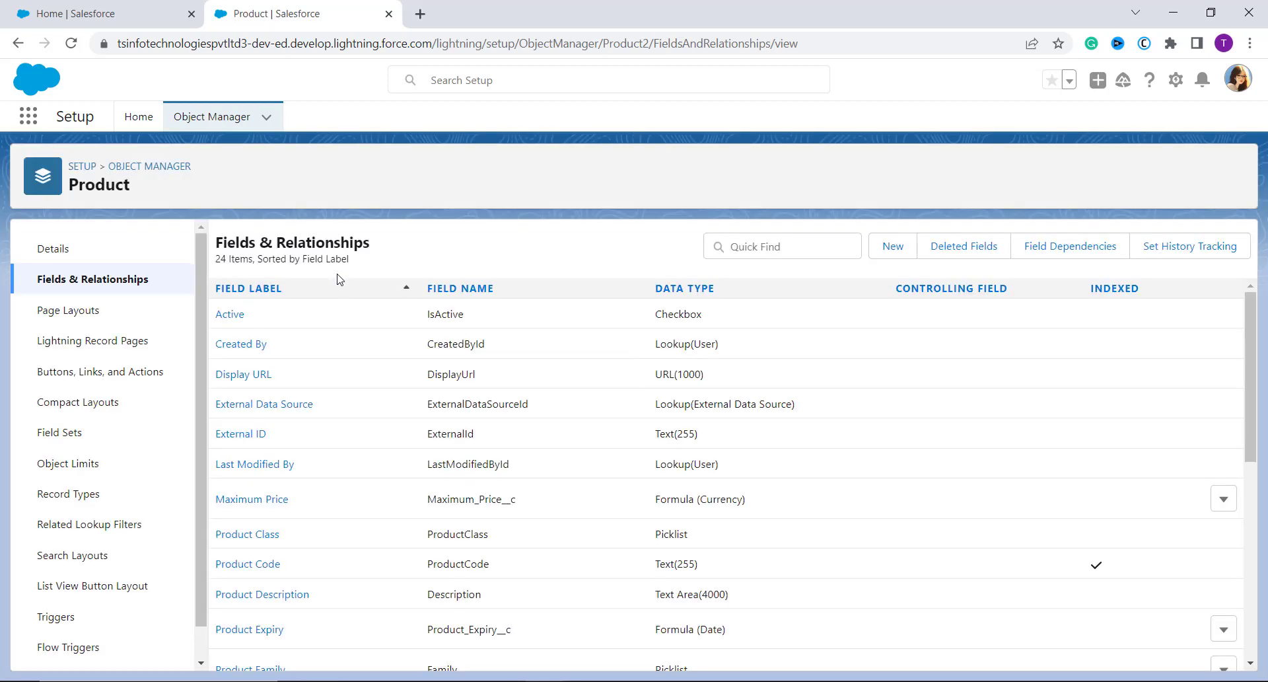
{"action": "left_click", "coordinate": [893, 262]}
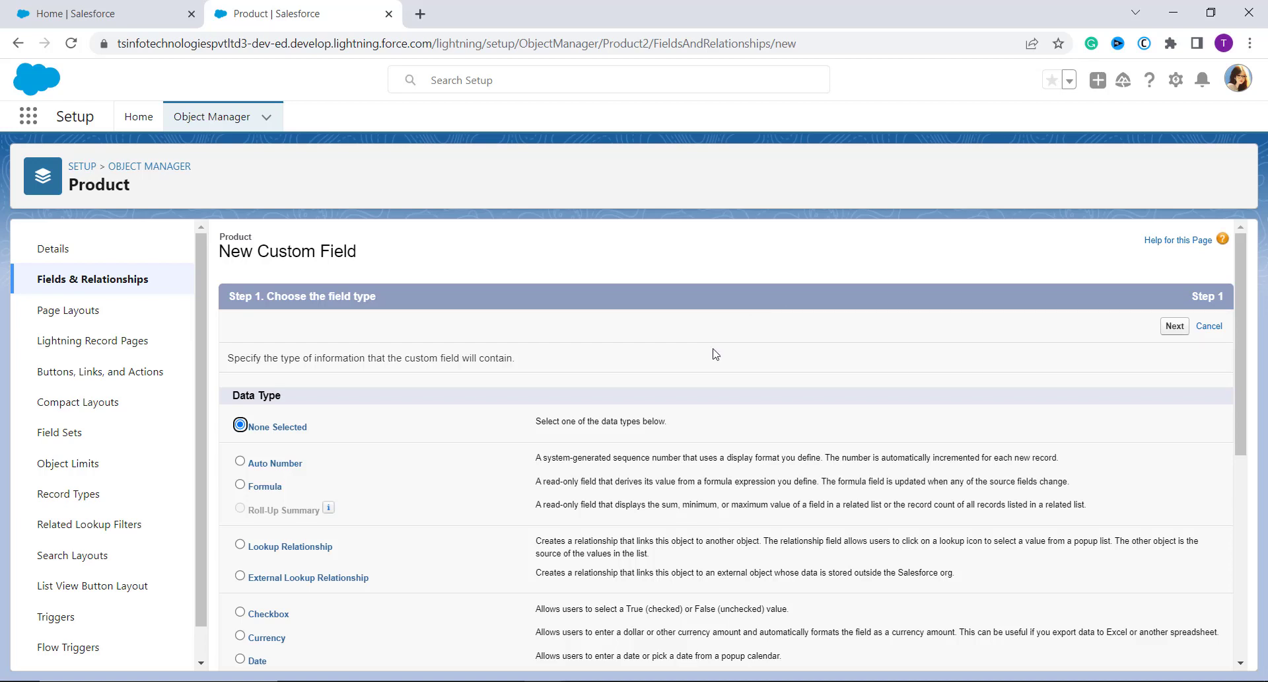
{"action": "scroll", "coordinate": [715, 354], "scroll_direction": "down", "scroll_amount": 1}
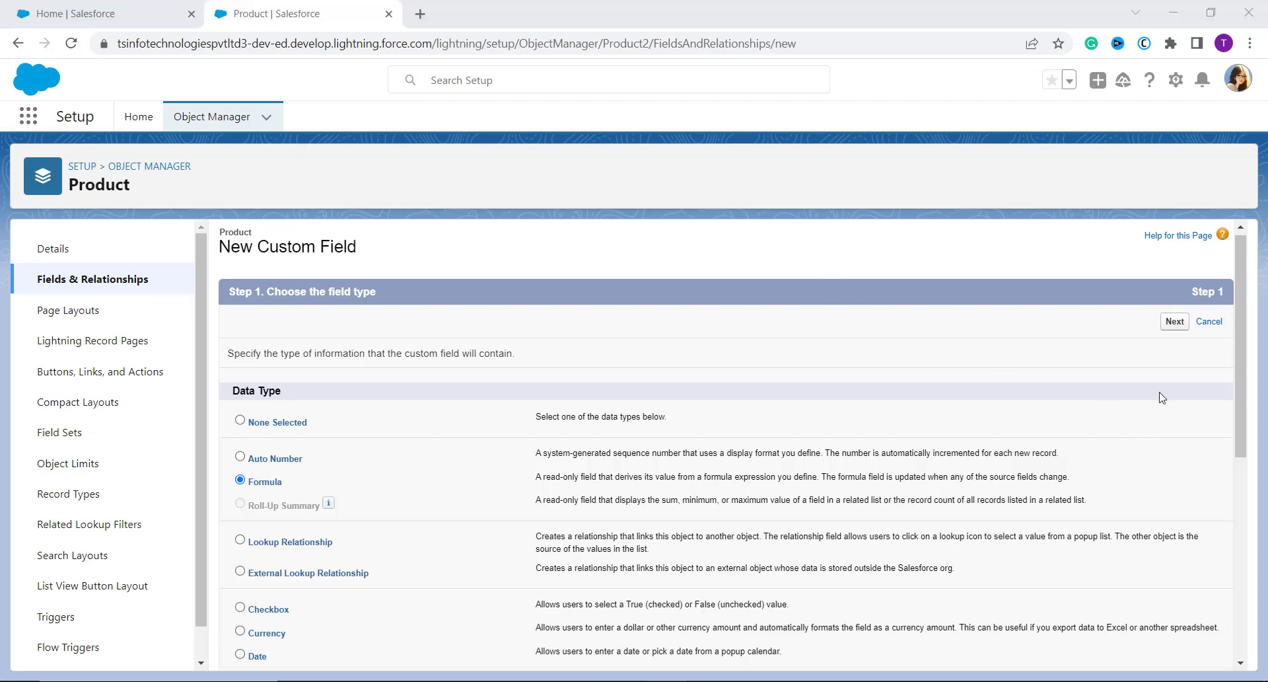
{"action": "left_click", "coordinate": [1176, 323]}
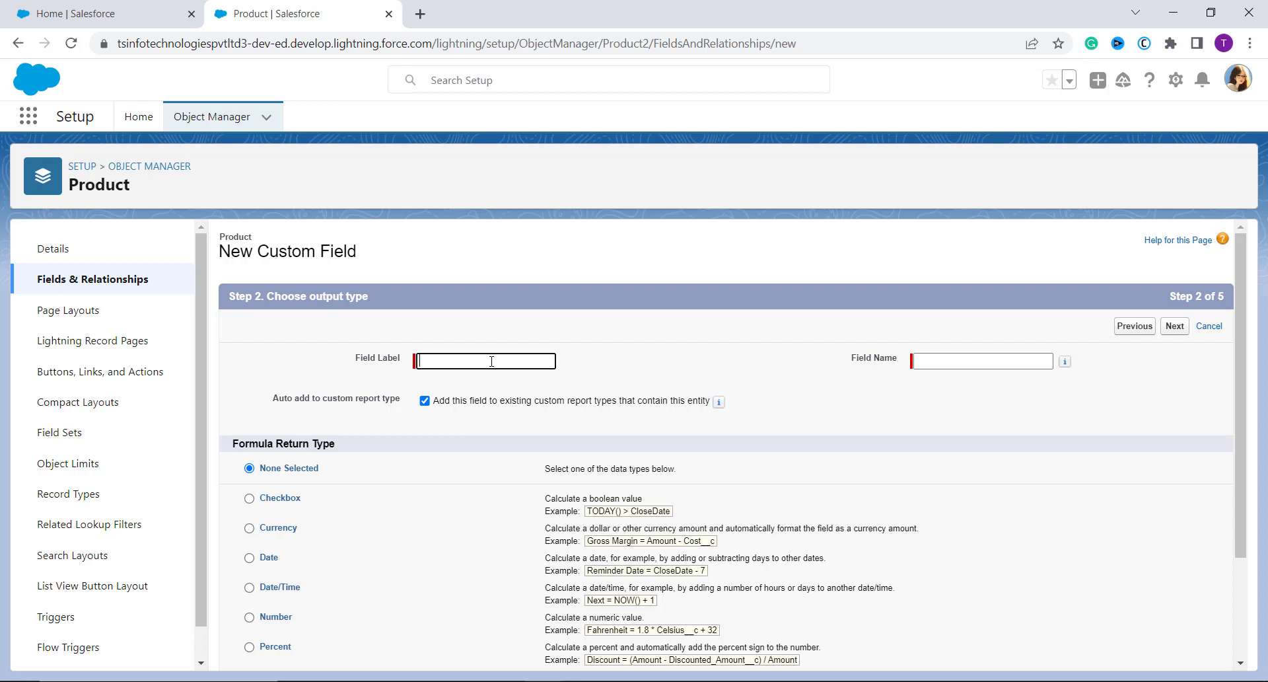
Label the field Payment Due Date with the name Payment_Due_Date and set its formula return type to Date
{"action": "type", "text": "Payment Due Date"}
{"action": "left_click", "coordinate": [944, 361]}
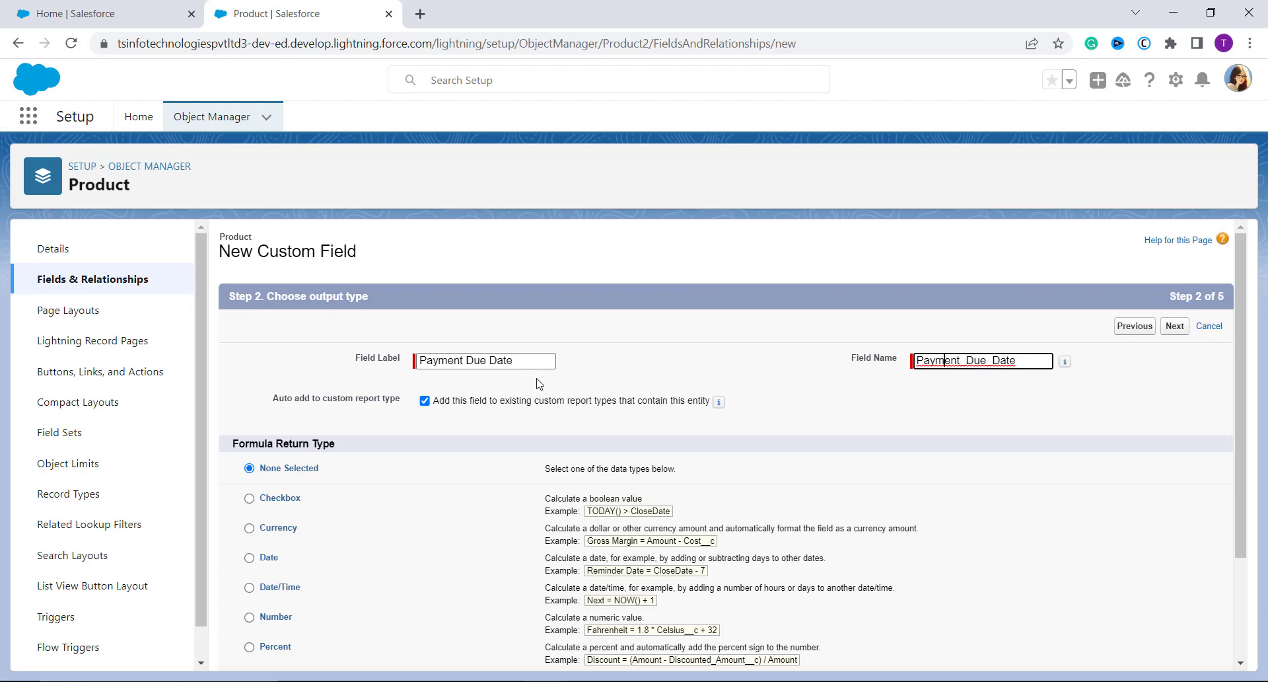
{"action": "scroll", "coordinate": [486, 579], "scroll_direction": "down", "scroll_amount": 1}
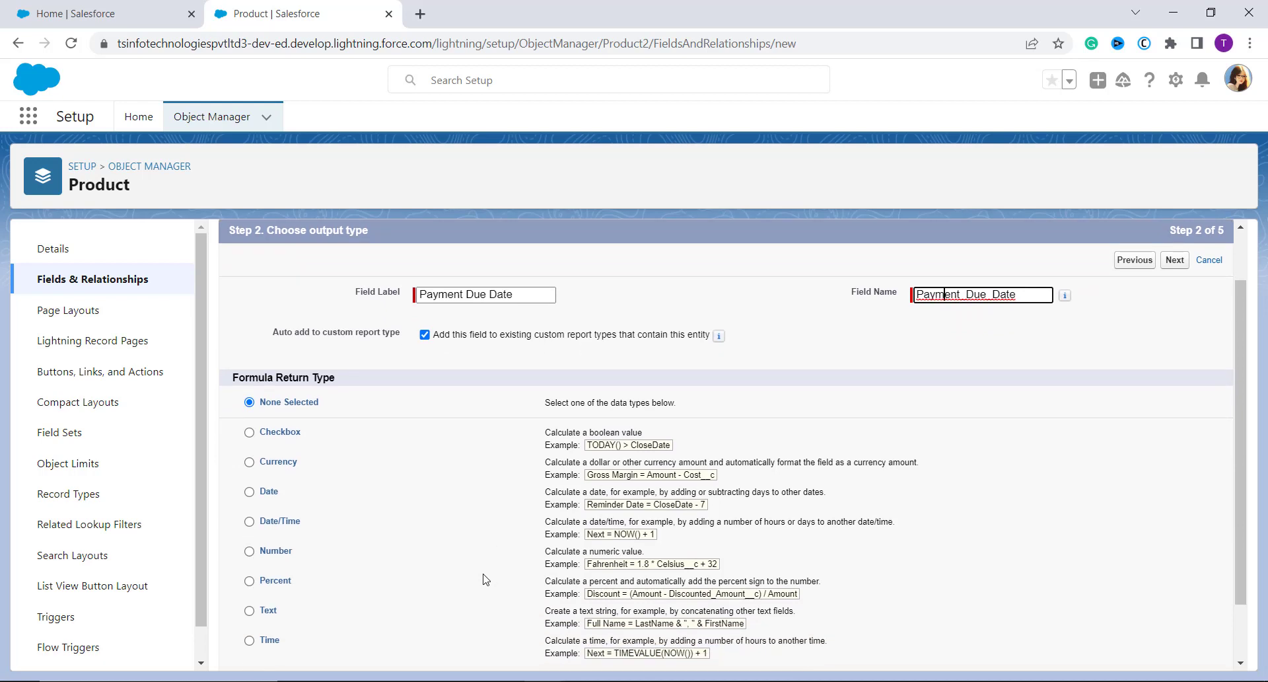
{"action": "scroll", "coordinate": [486, 579], "scroll_direction": "down", "scroll_amount": 1}
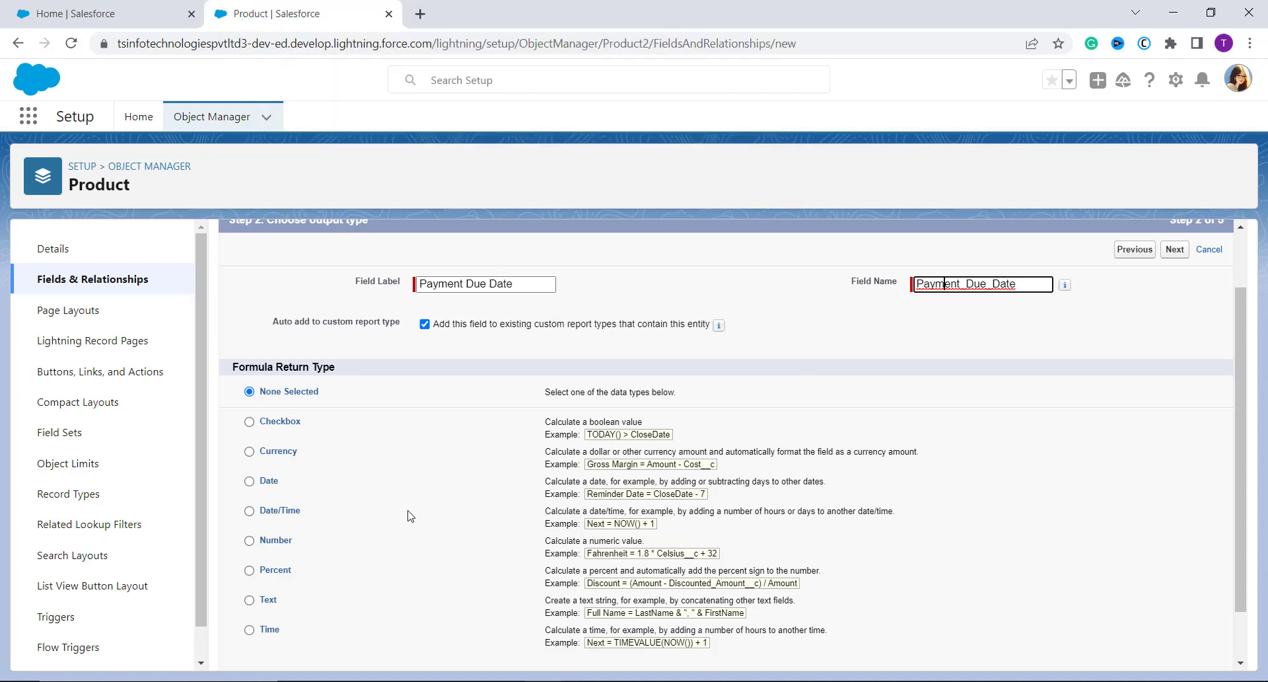
{"action": "left_click", "coordinate": [249, 481]}
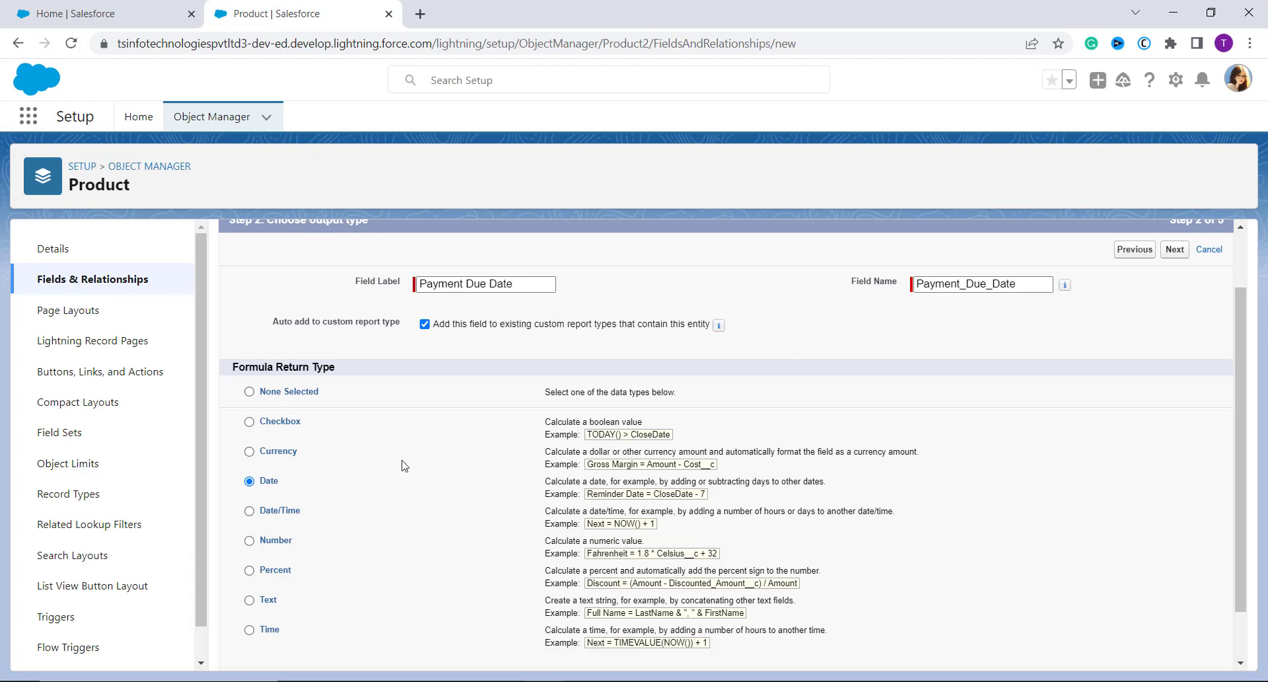
{"action": "scroll", "coordinate": [404, 463], "scroll_direction": "up", "scroll_amount": 2}
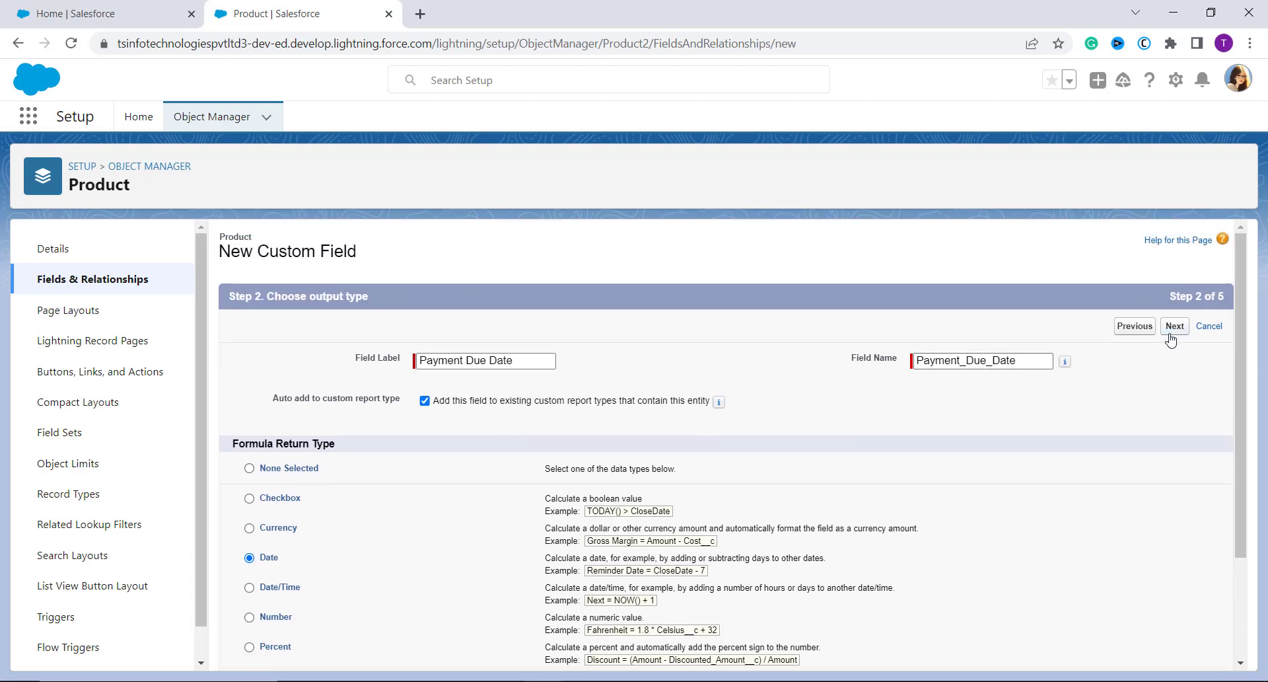
{"action": "left_click", "coordinate": [1173, 336]}
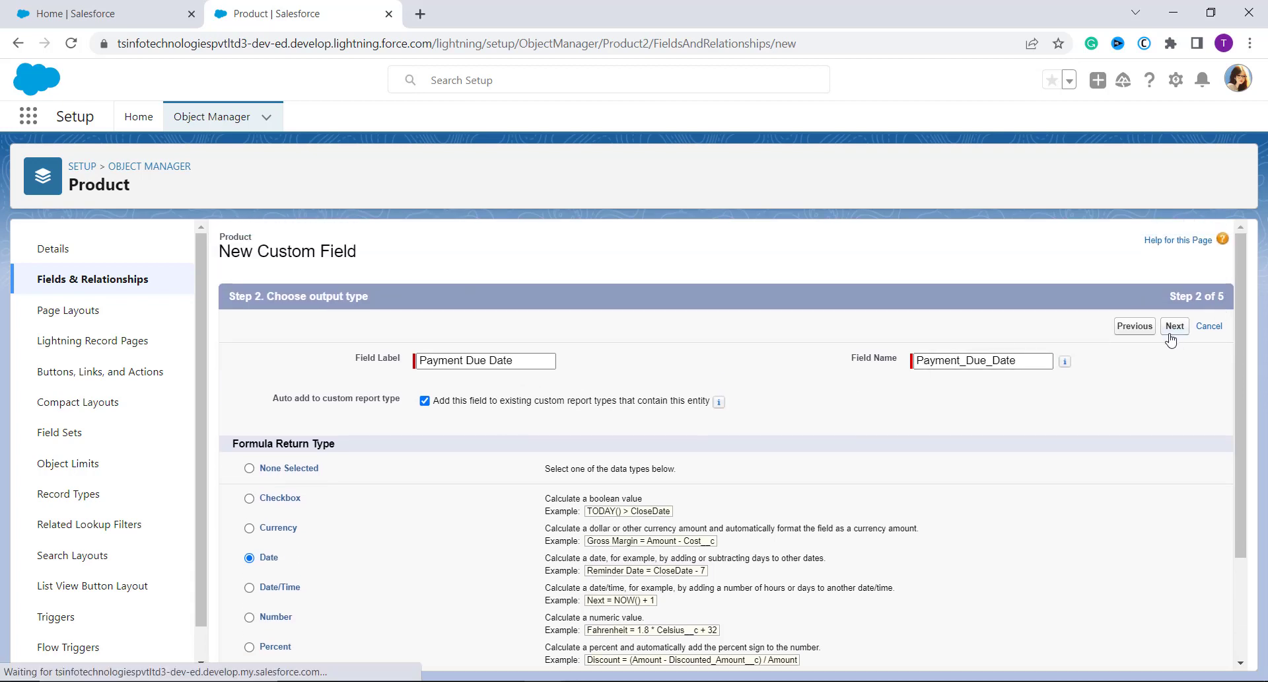
Enter the formula DATE(YEAR(Purchase_Date__c), MONTH(Purchase_Date__c), DAY(Purchase_Date__c) + 3), check its syntax and continue to field-level security
{"action": "scroll", "coordinate": [711, 451], "scroll_direction": "down", "scroll_amount": 1}
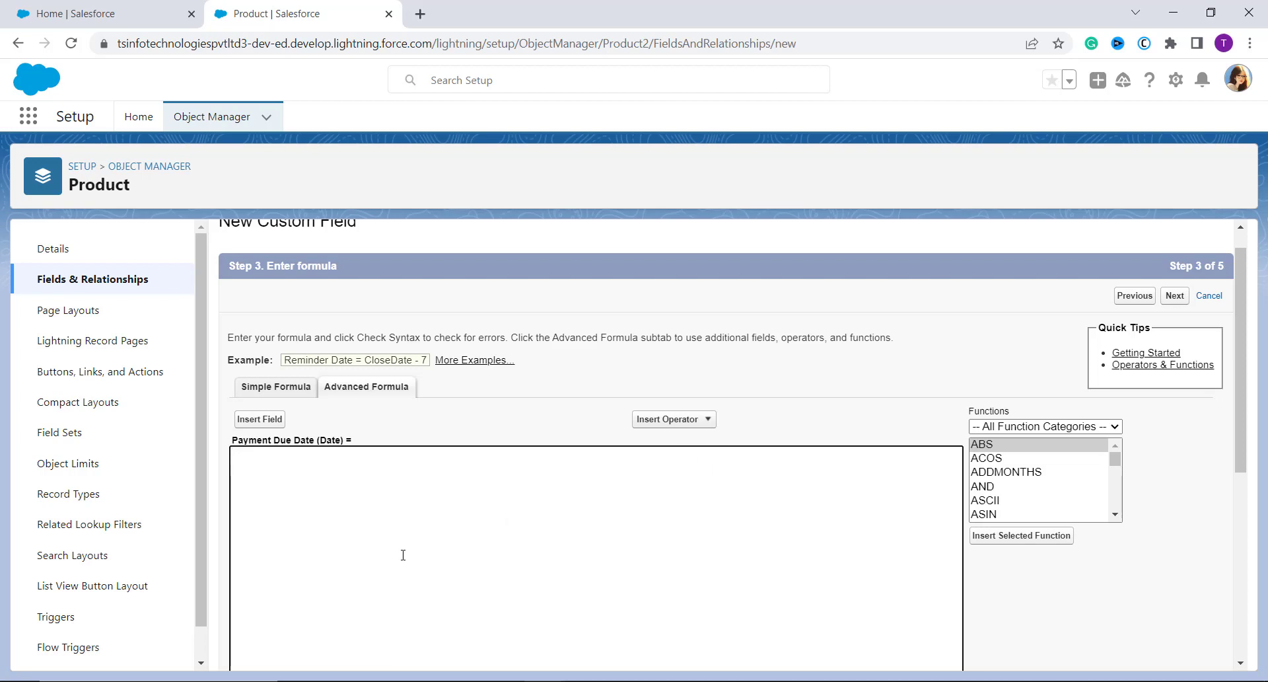
{"action": "scroll", "coordinate": [403, 555], "scroll_direction": "down", "scroll_amount": 1}
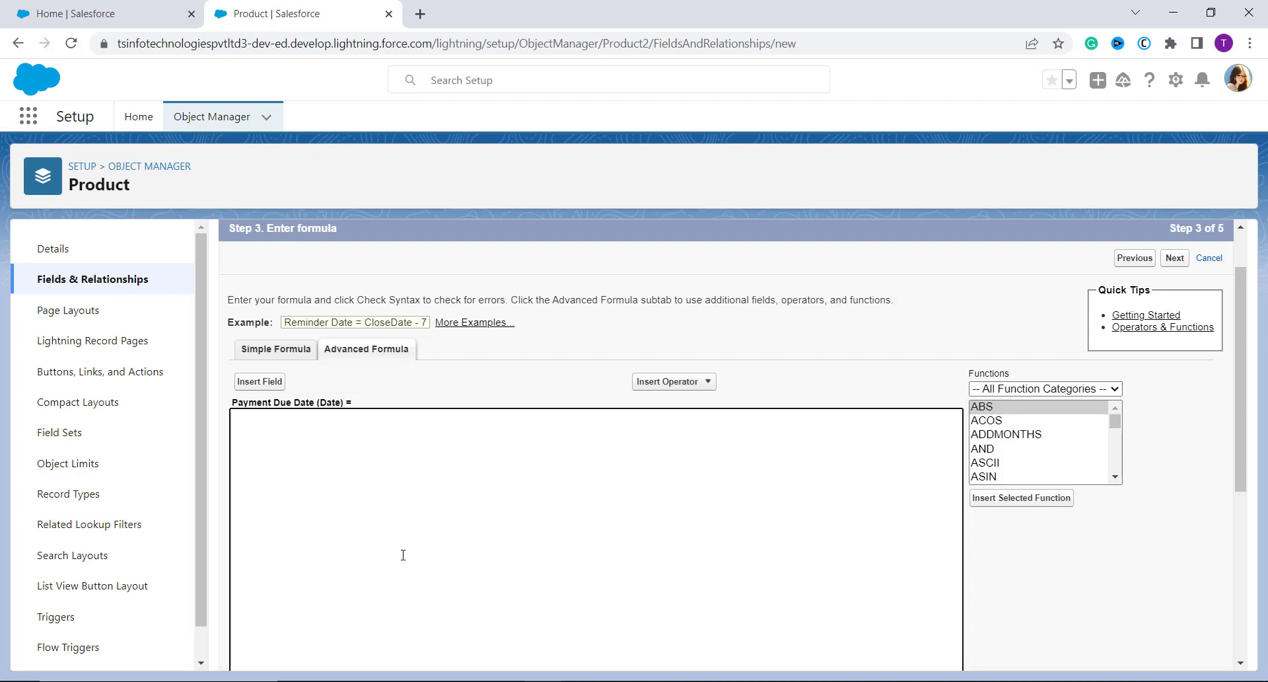
{"action": "scroll", "coordinate": [442, 439], "scroll_direction": "down", "scroll_amount": 1}
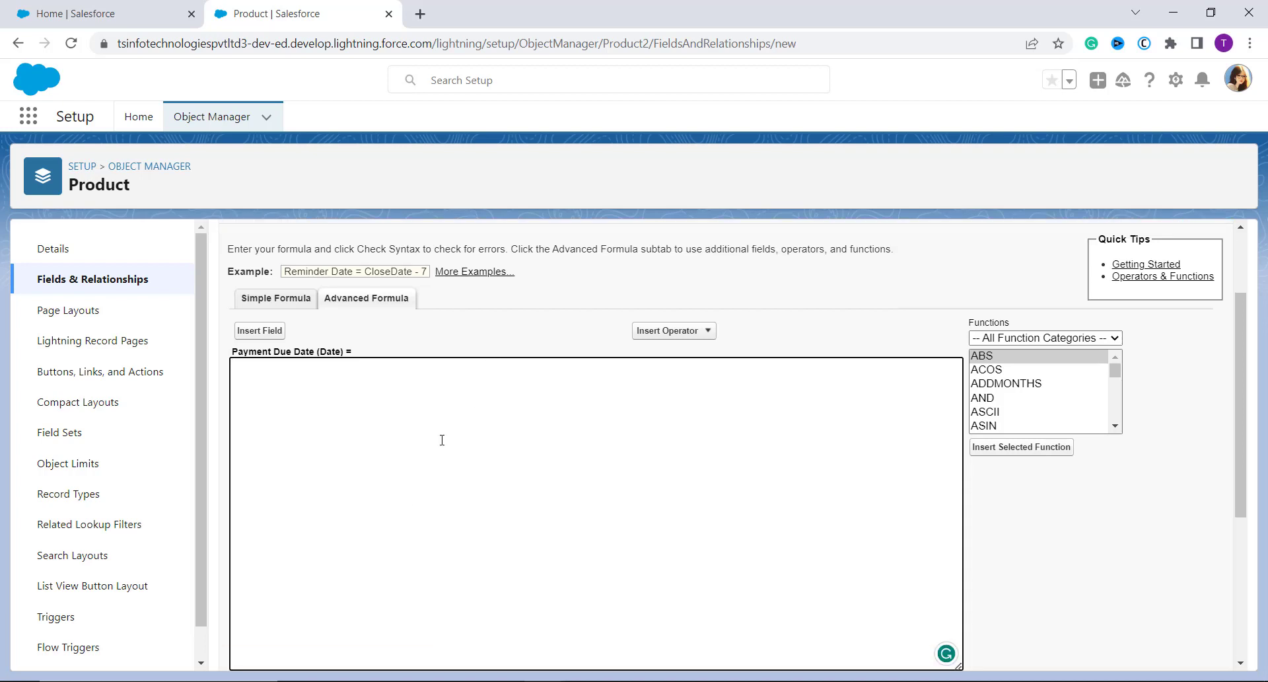
{"action": "scroll", "coordinate": [442, 440], "scroll_direction": "down", "scroll_amount": 1}
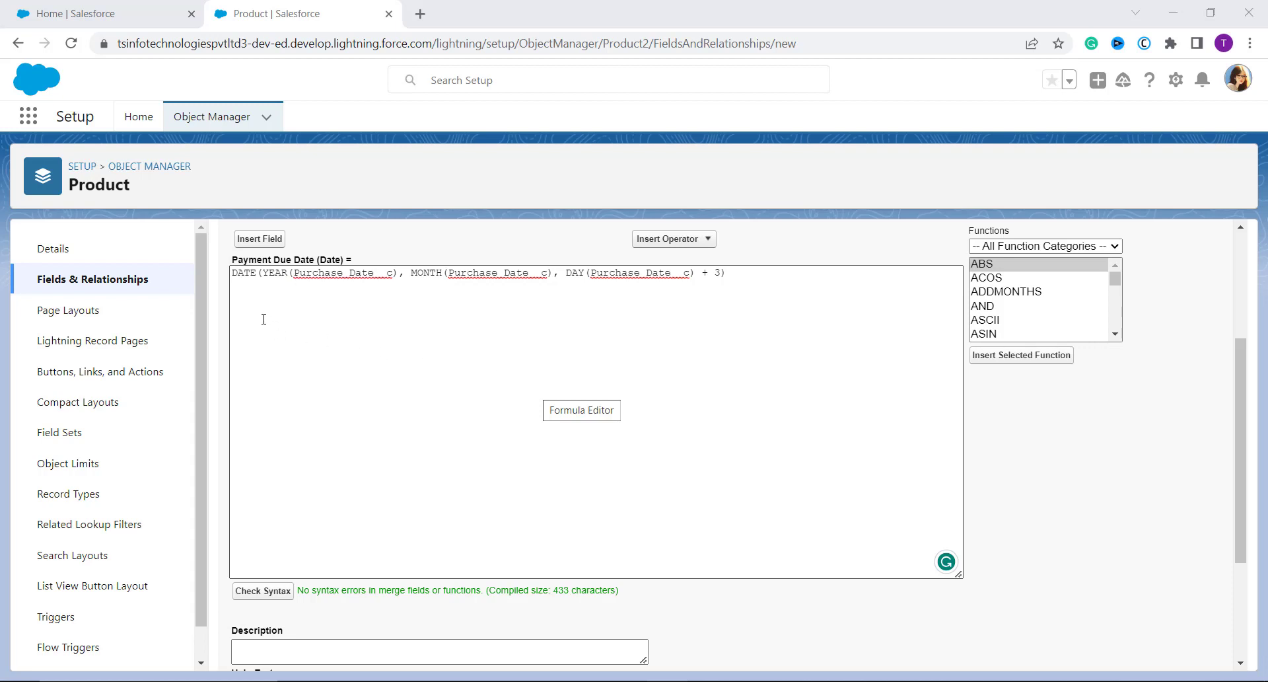
{"action": "left_click", "coordinate": [263, 278]}
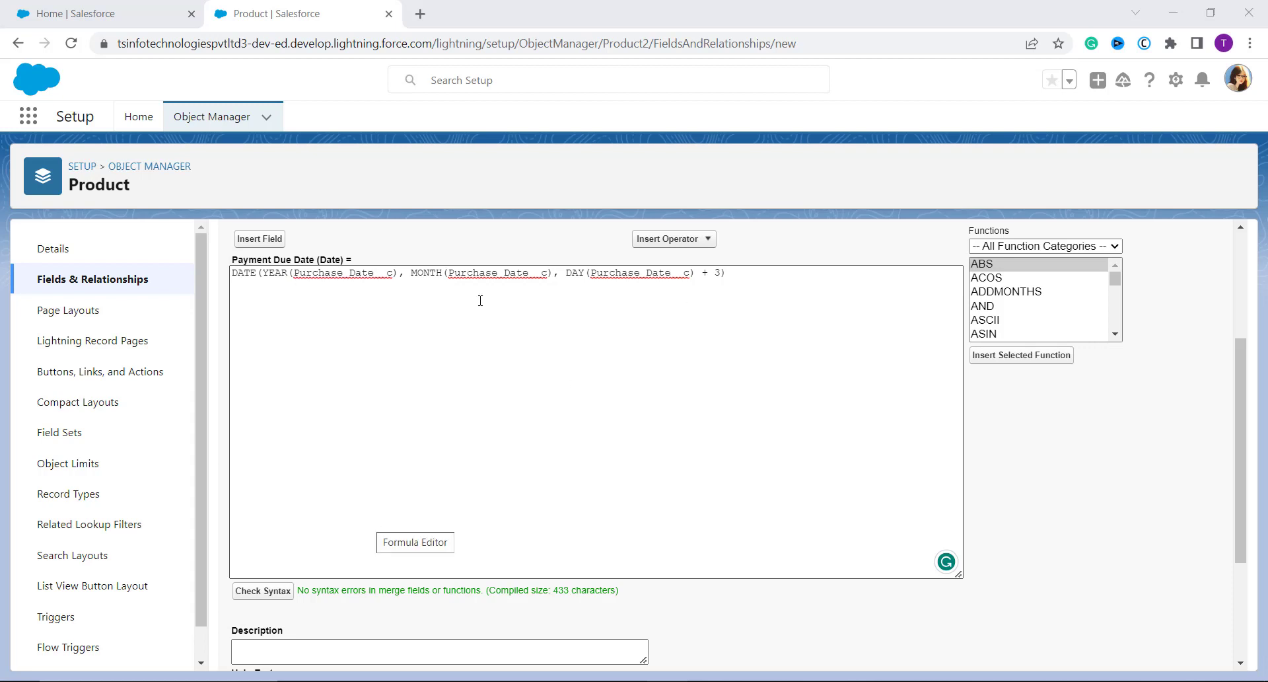
{"action": "left_click", "coordinate": [263, 590]}
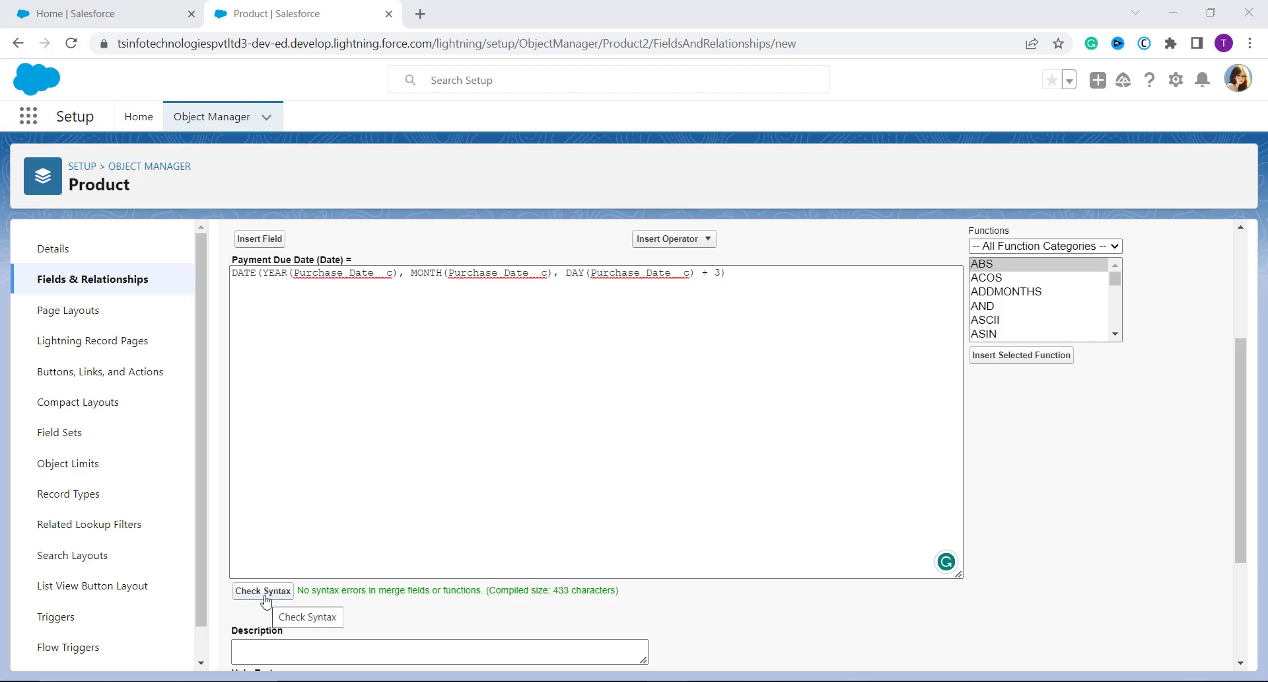
{"action": "left_click", "coordinate": [265, 596]}
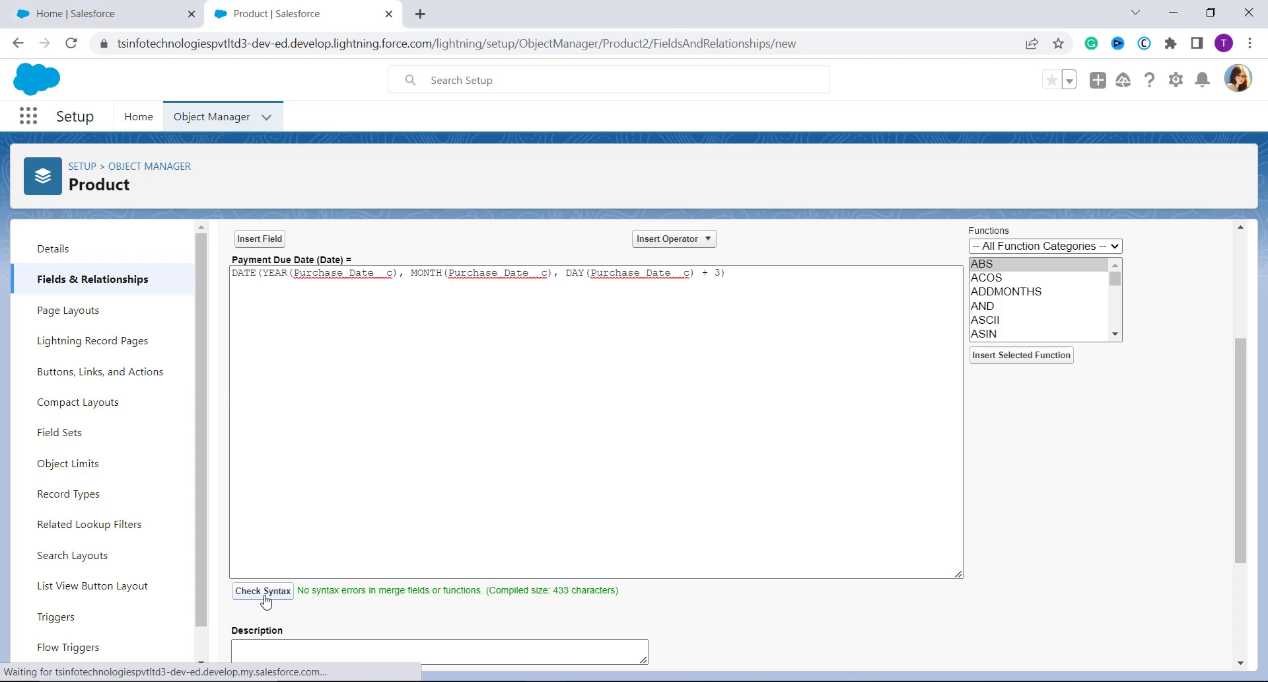
{"action": "left_click", "coordinate": [389, 510]}
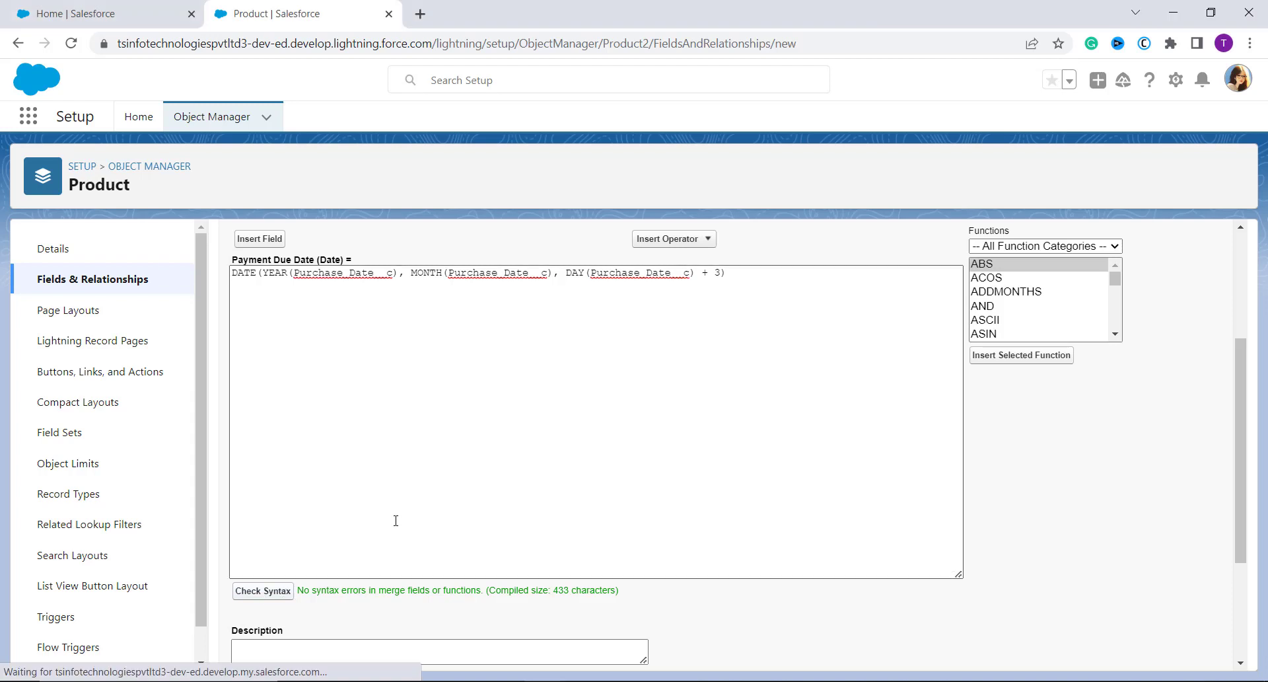
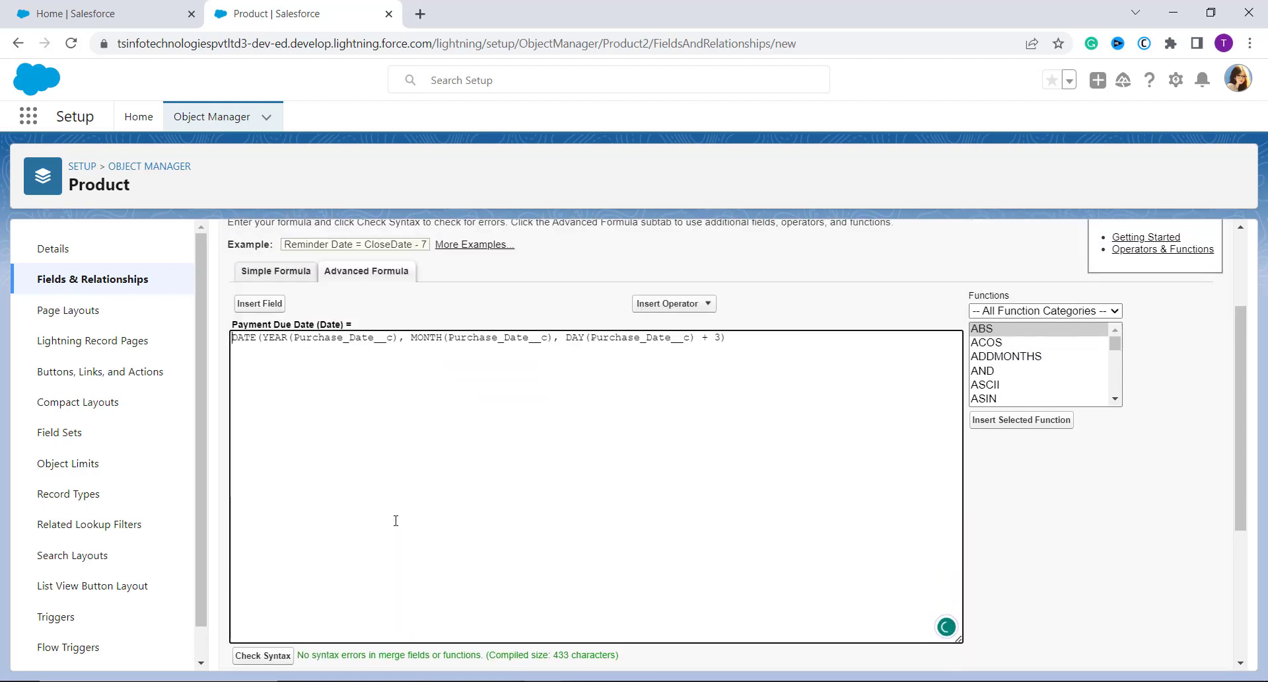
{"action": "scroll", "coordinate": [393, 518], "scroll_direction": "down", "scroll_amount": 3}
{"action": "scroll", "coordinate": [290, 551], "scroll_direction": "down", "scroll_amount": 2}
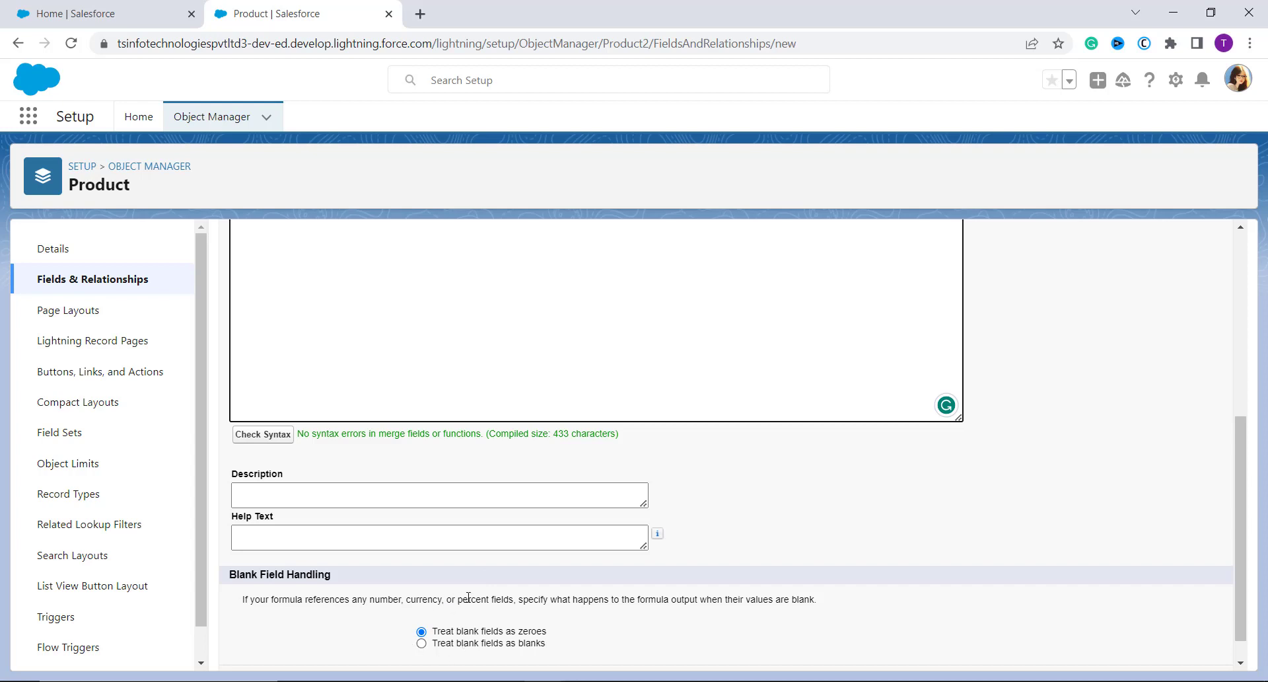
{"action": "scroll", "coordinate": [640, 489], "scroll_direction": "up", "scroll_amount": 6}
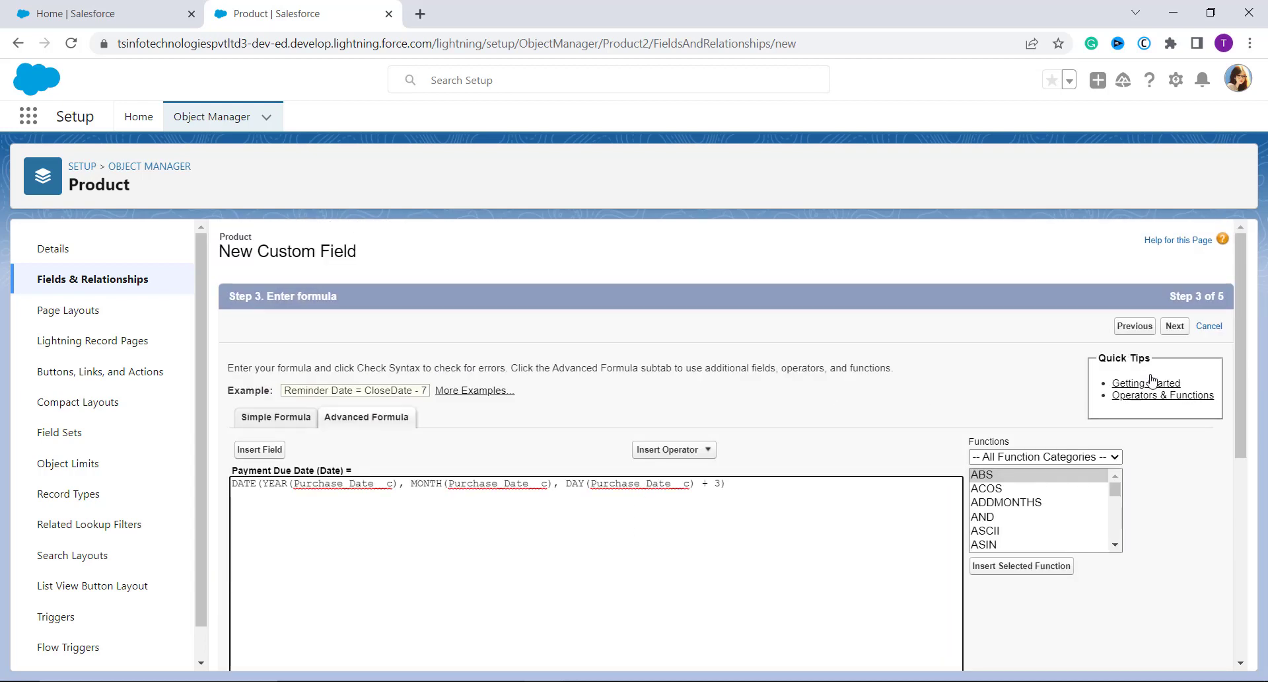
{"action": "left_click", "coordinate": [1176, 331]}
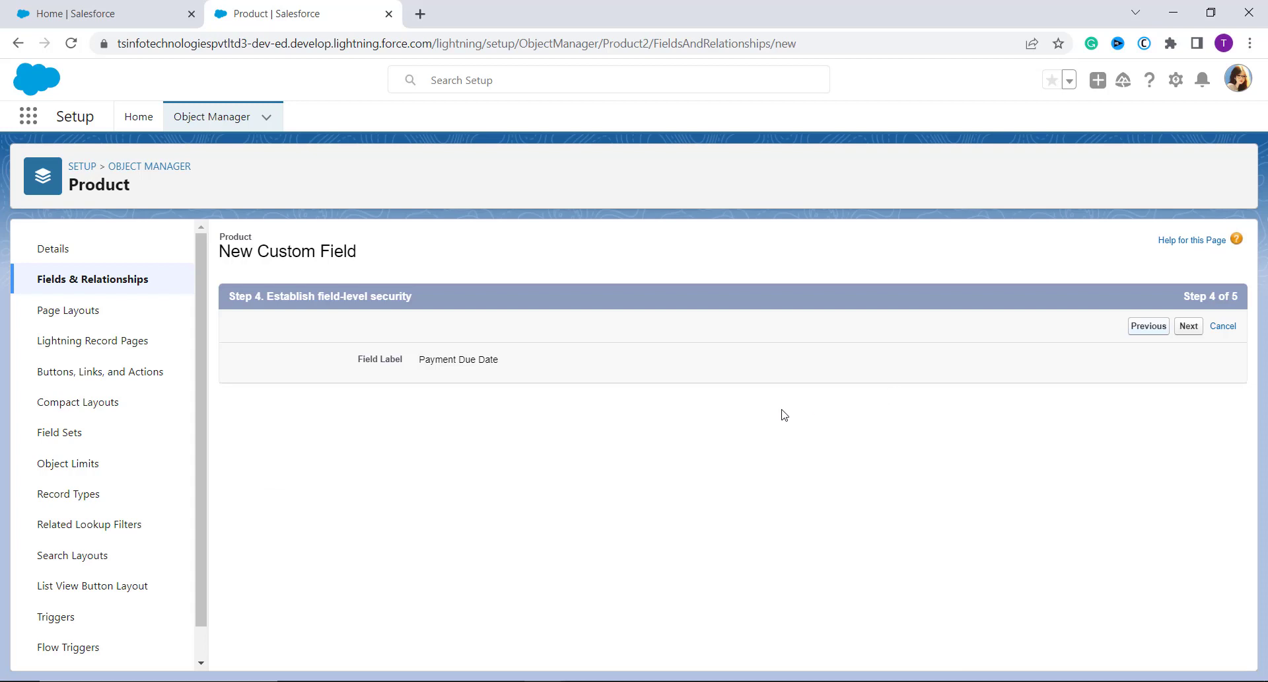
Make the Payment Due Date field visible to all profiles and save it with the Product Layout included
{"action": "scroll", "coordinate": [793, 414], "scroll_direction": "down", "scroll_amount": 1}
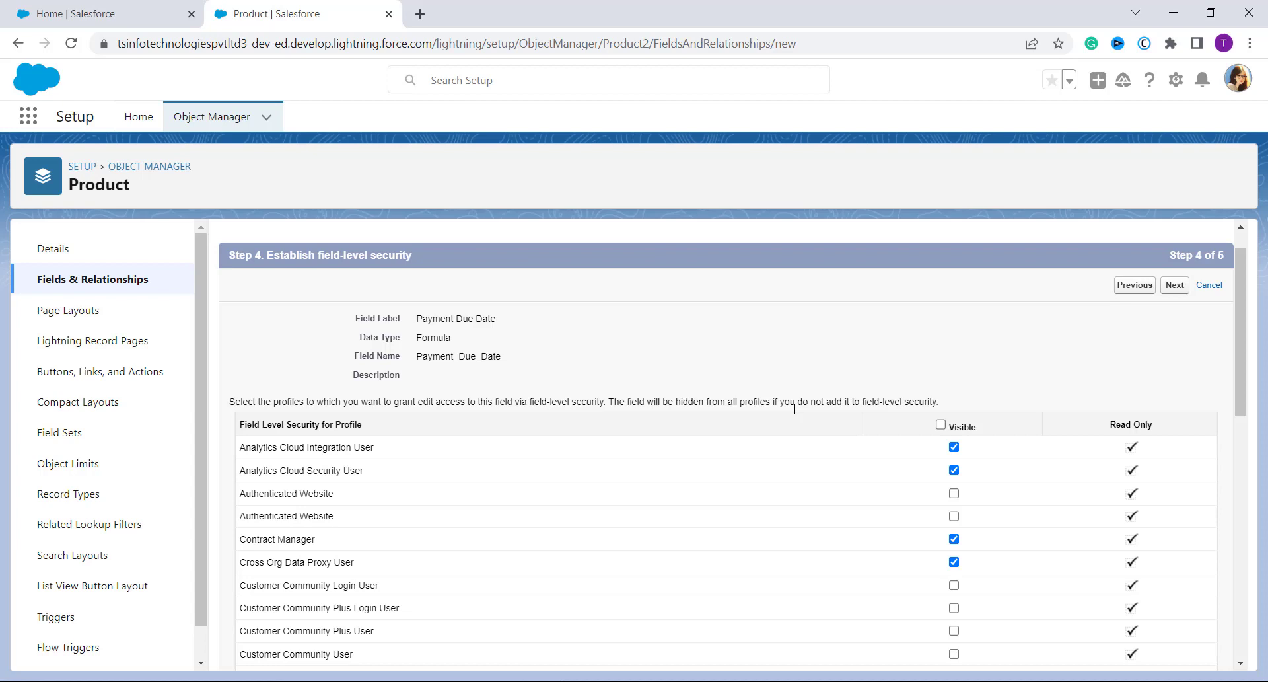
{"action": "scroll", "coordinate": [712, 202], "scroll_direction": "down", "scroll_amount": 1}
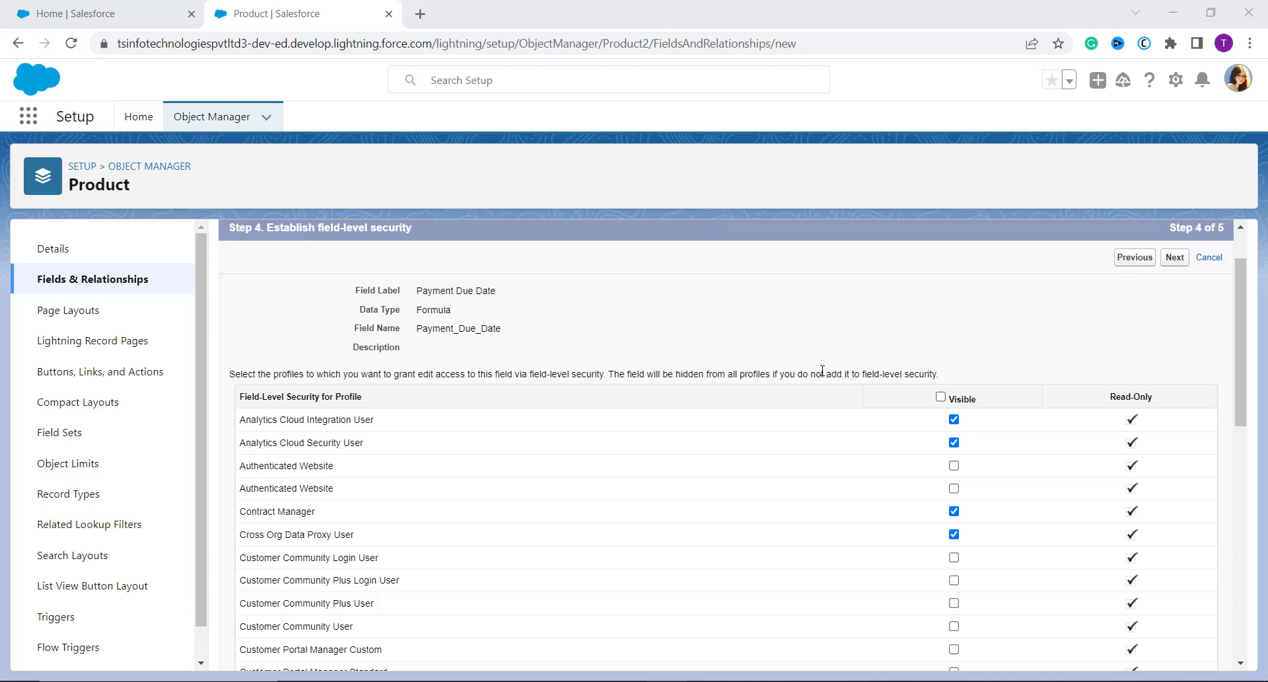
{"action": "left_click", "coordinate": [941, 397]}
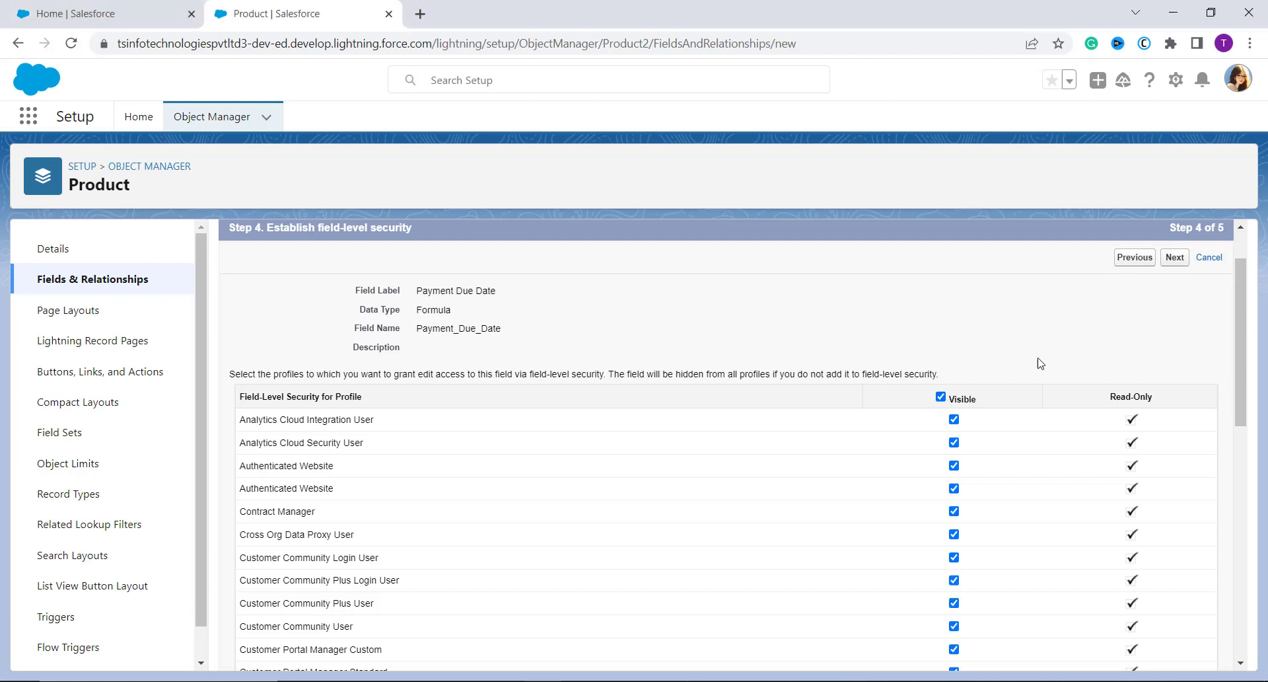
{"action": "scroll", "coordinate": [1039, 362], "scroll_direction": "up", "scroll_amount": 1}
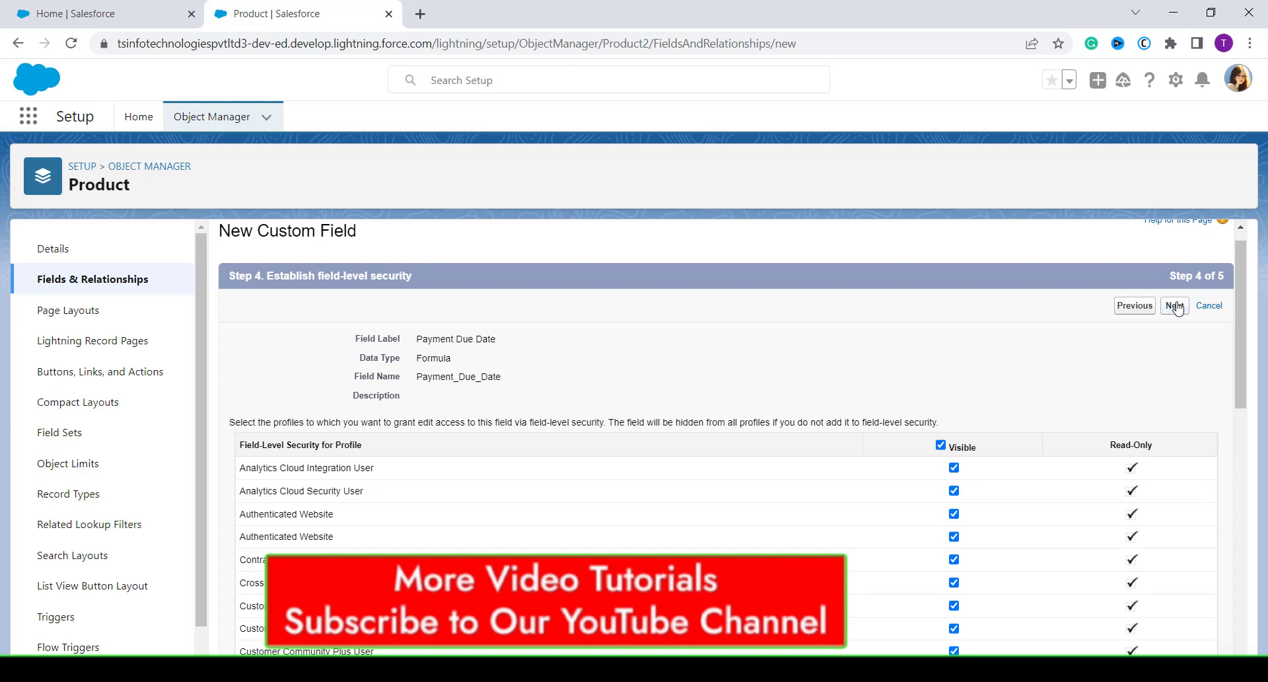
{"action": "left_click", "coordinate": [1176, 306]}
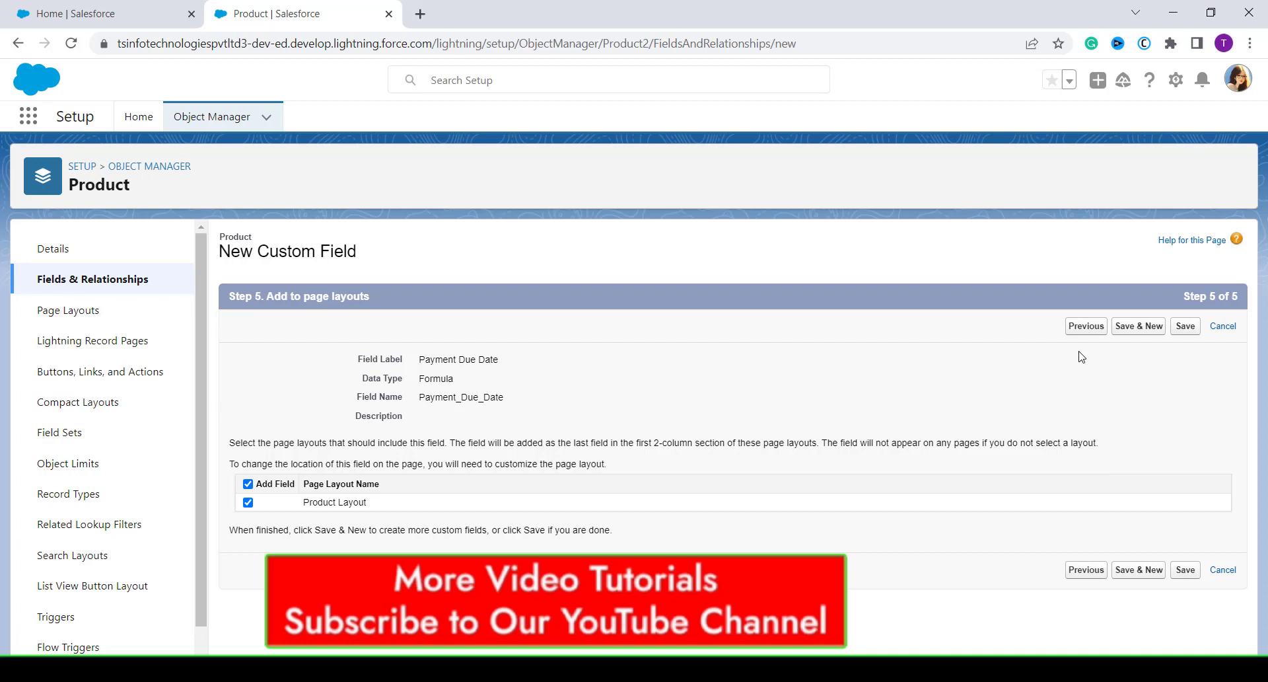
{"action": "left_click", "coordinate": [1188, 327]}
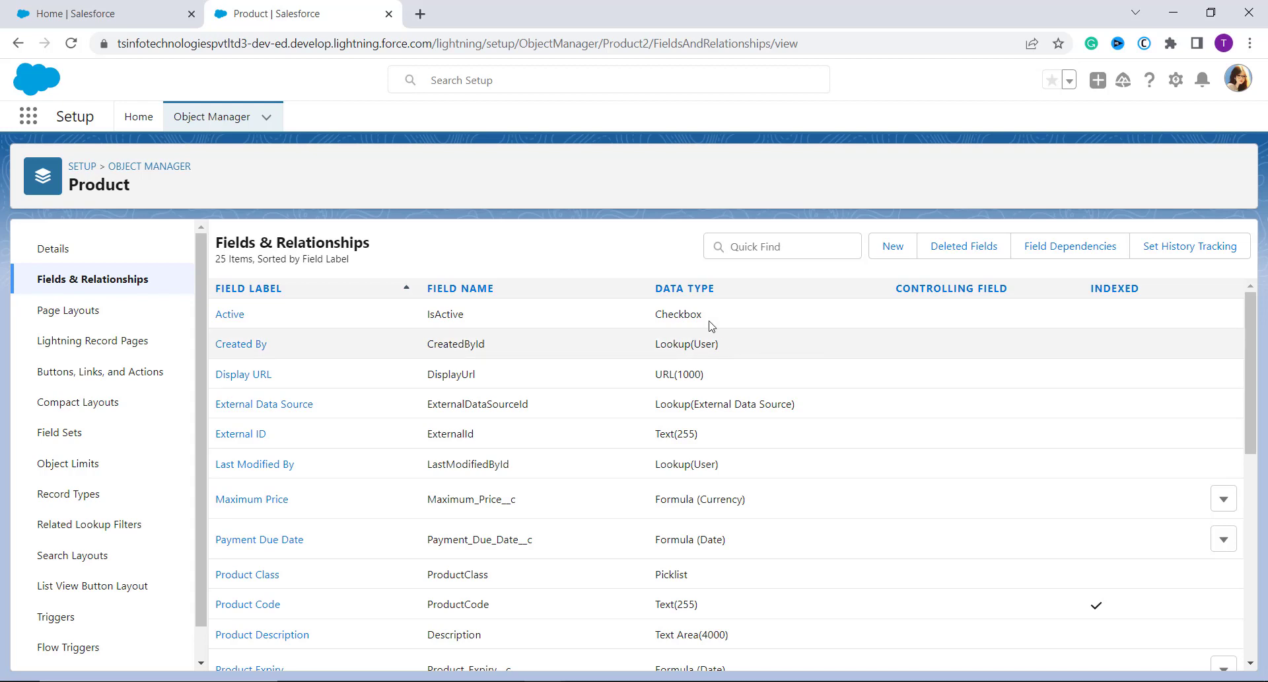
Find Products among the apps and items and open its record list
{"action": "left_click", "coordinate": [27, 132]}
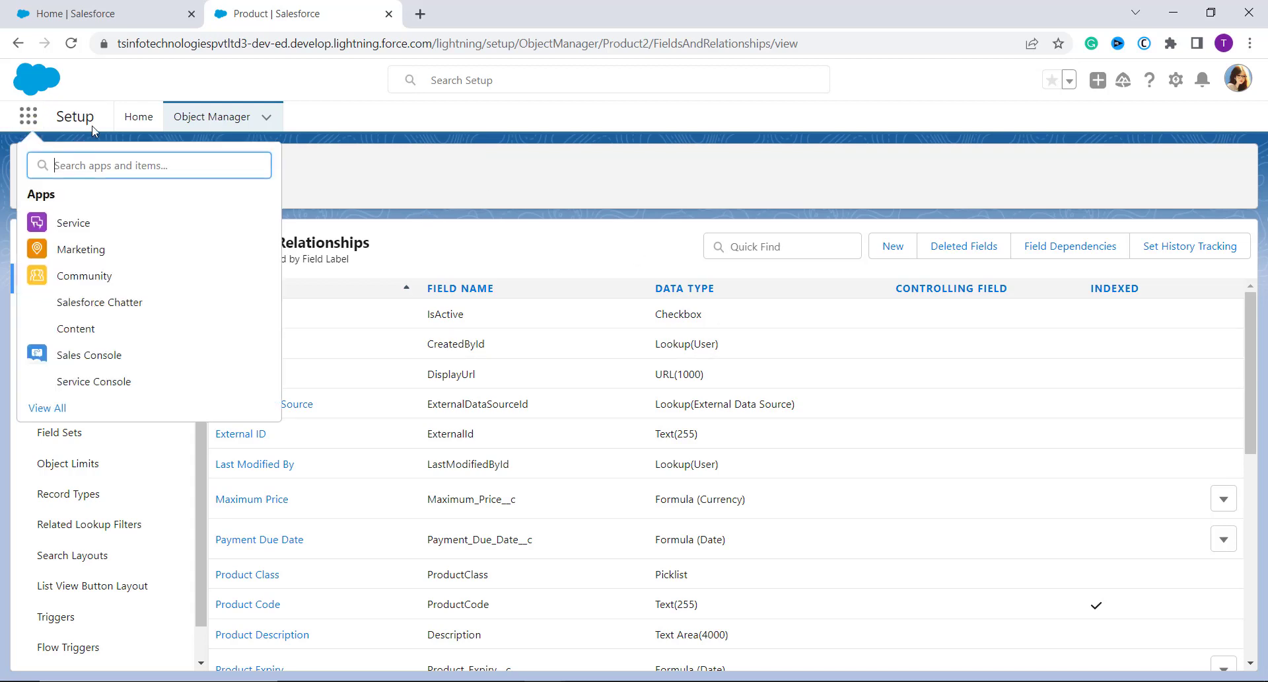
{"action": "type", "text": "Produc"}
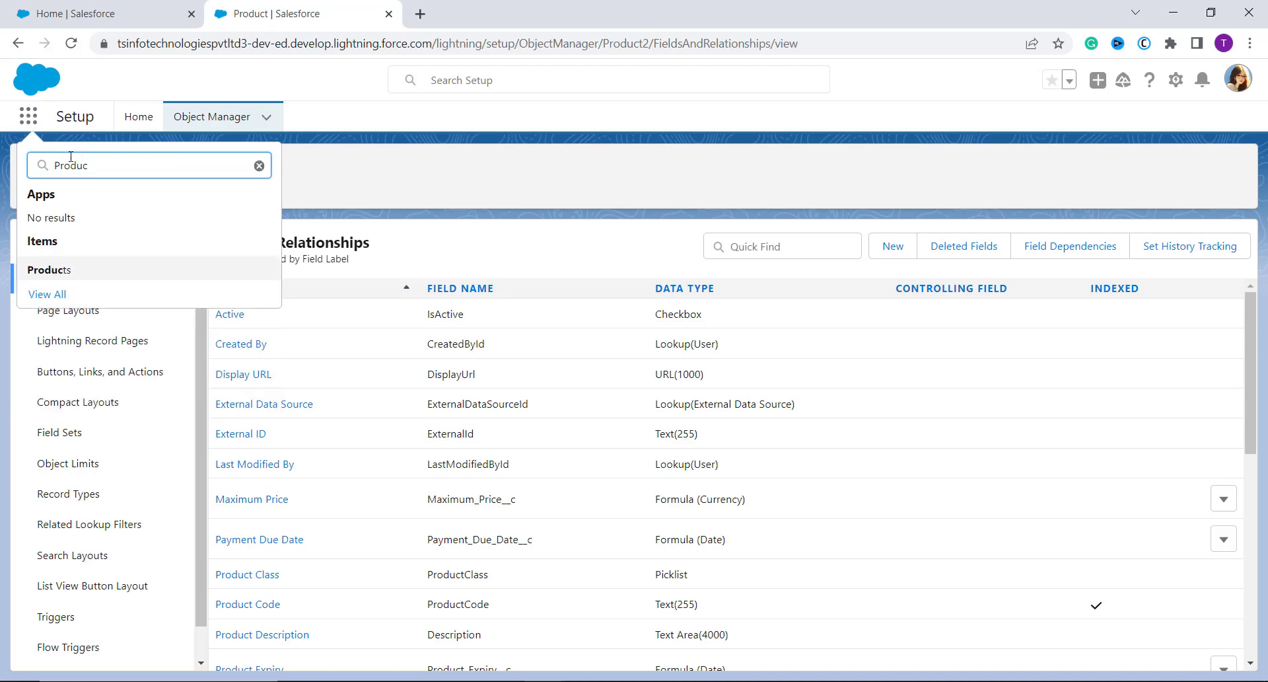
{"action": "left_click", "coordinate": [46, 268]}
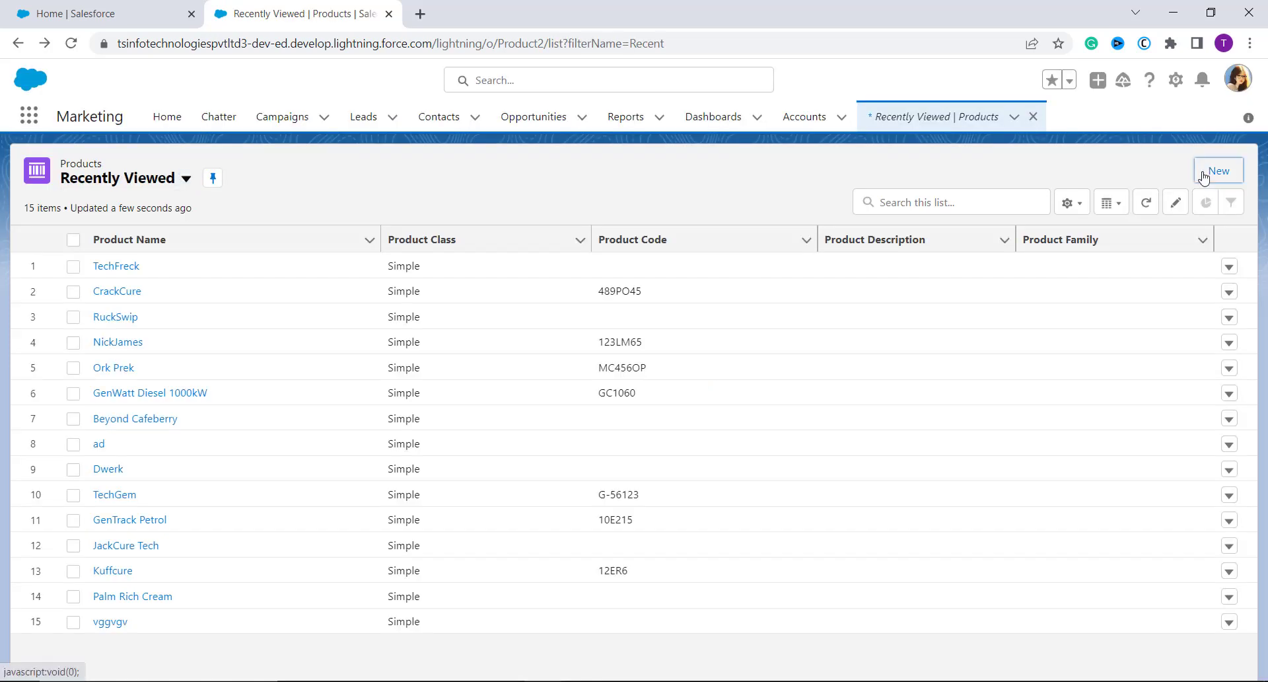
Create a product named Maggi with the purchase date 7/6/2023, save it and check its Payment Due Date
{"action": "left_click", "coordinate": [1219, 171]}
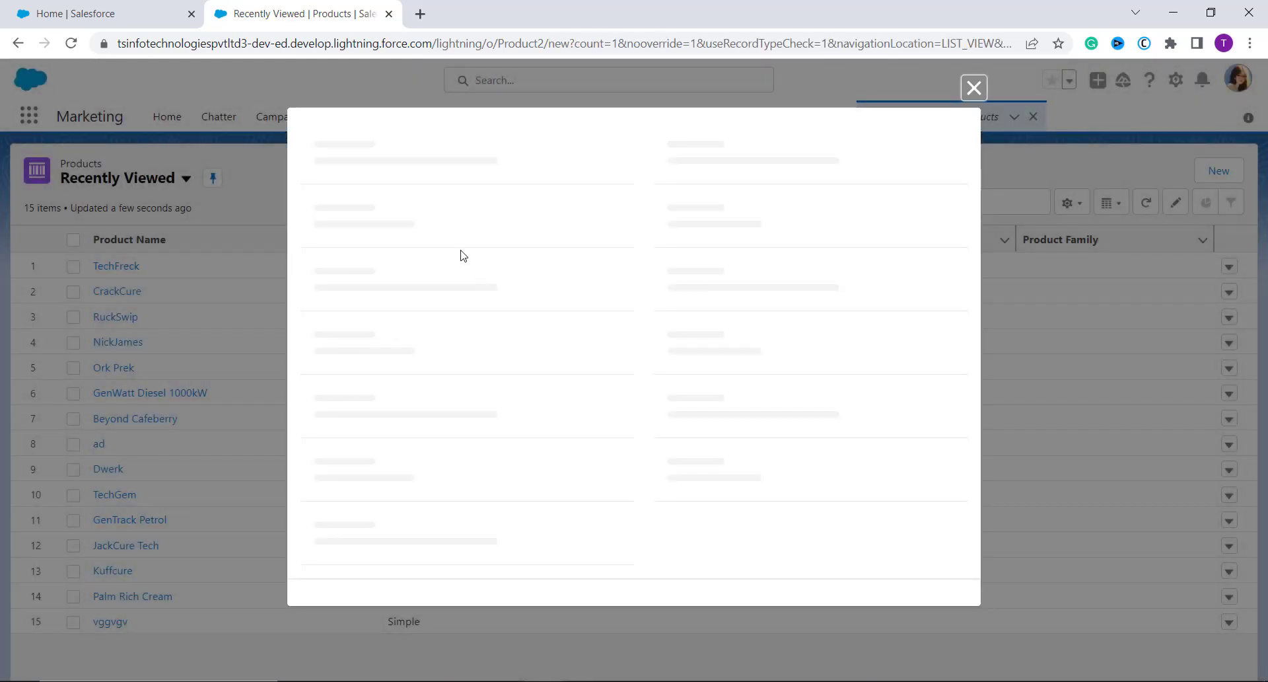
{"action": "type", "text": "M"}
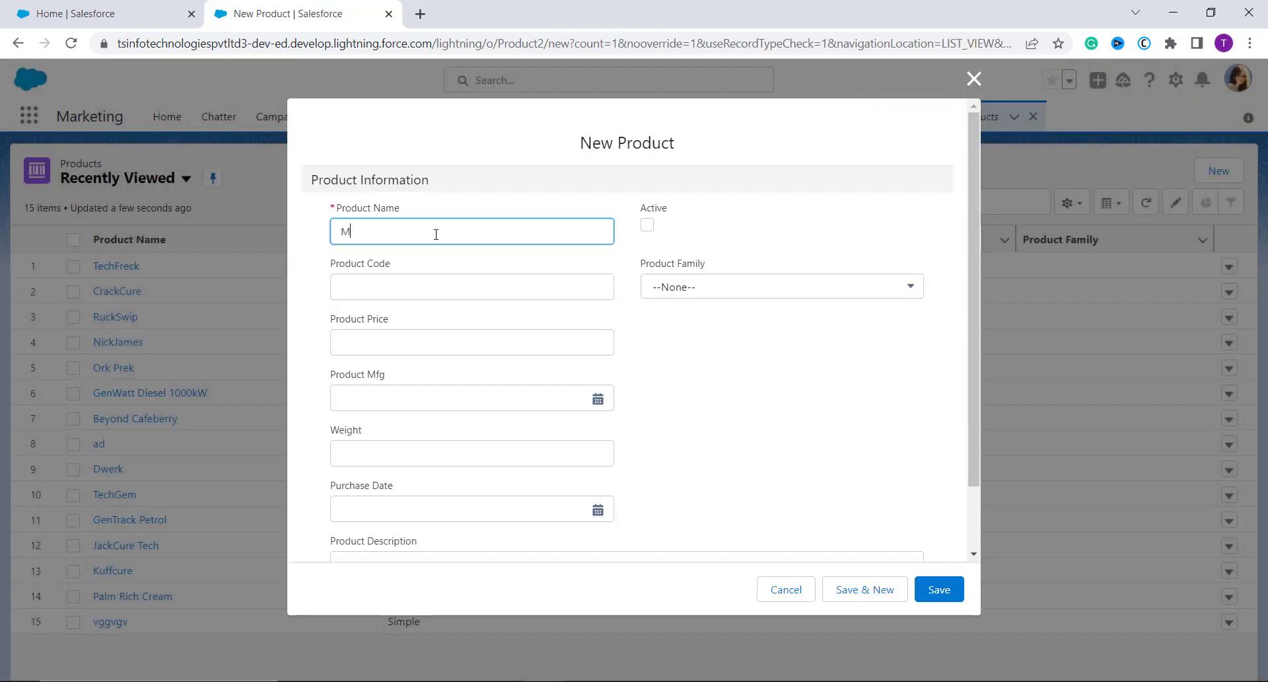
{"action": "type", "text": "aggi"}
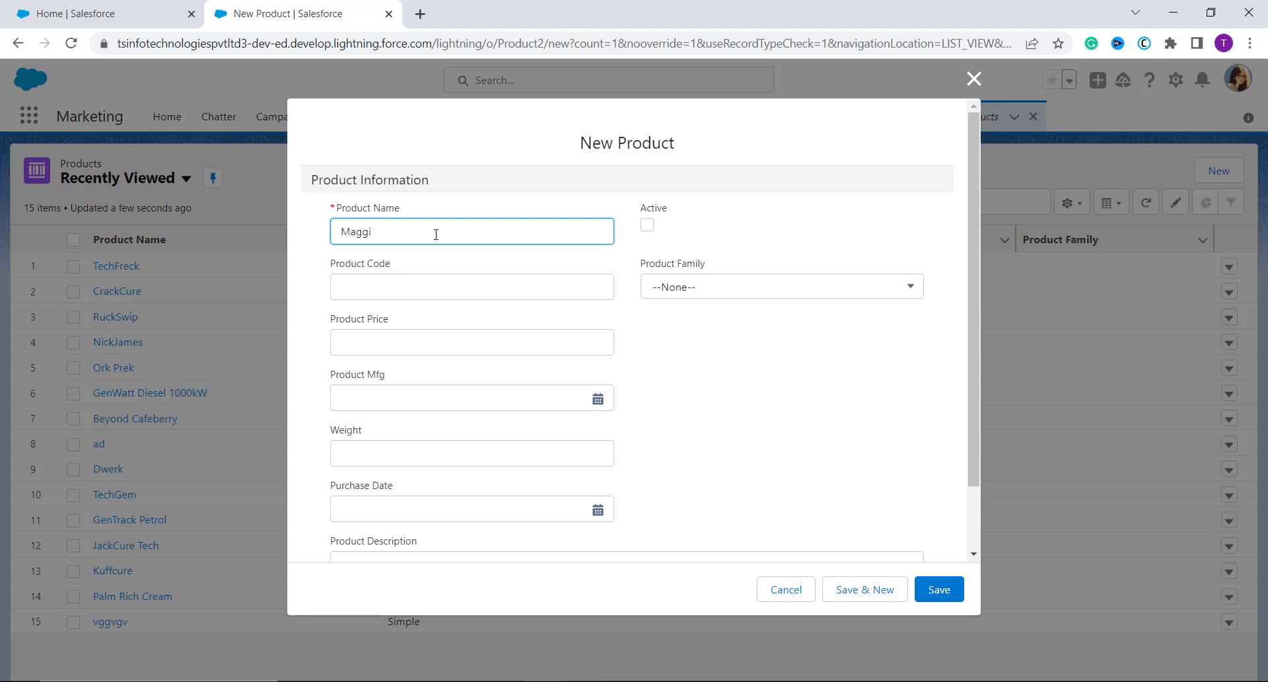
{"action": "left_click", "coordinate": [420, 292]}
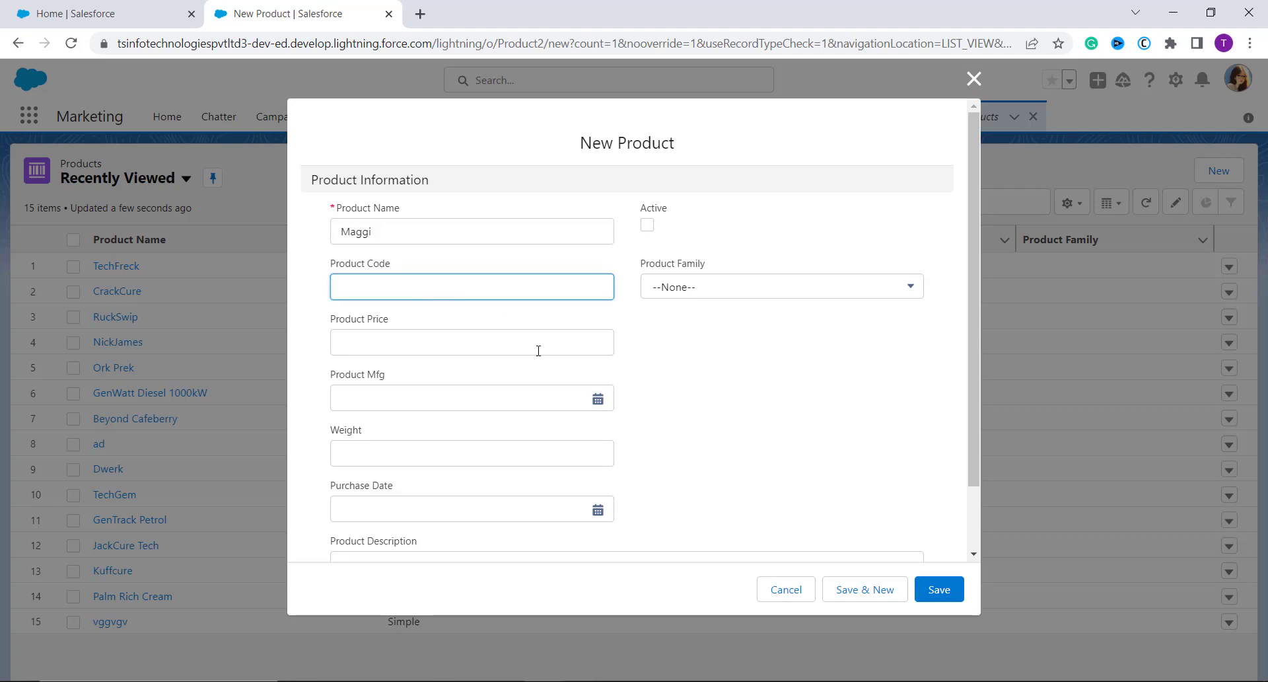
{"action": "scroll", "coordinate": [500, 494], "scroll_direction": "down", "scroll_amount": 1}
{"action": "left_click", "coordinate": [494, 478]}
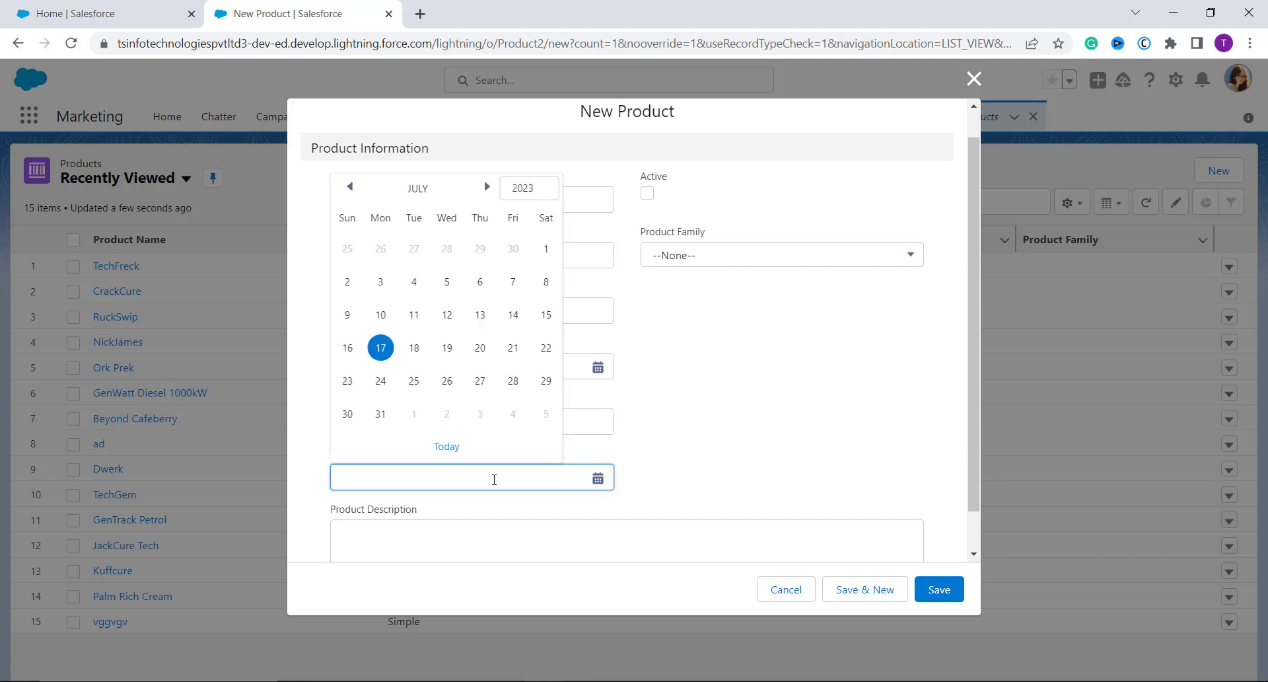
{"action": "left_click", "coordinate": [497, 281]}
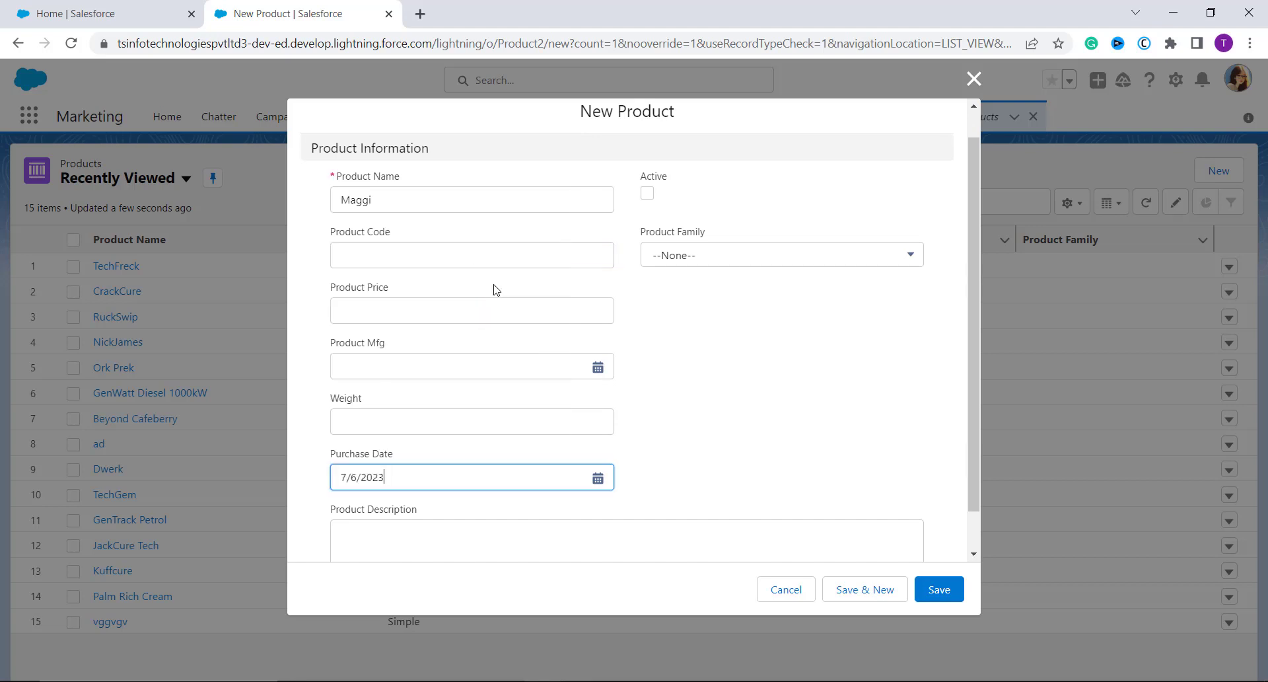
{"action": "left_click", "coordinate": [939, 589]}
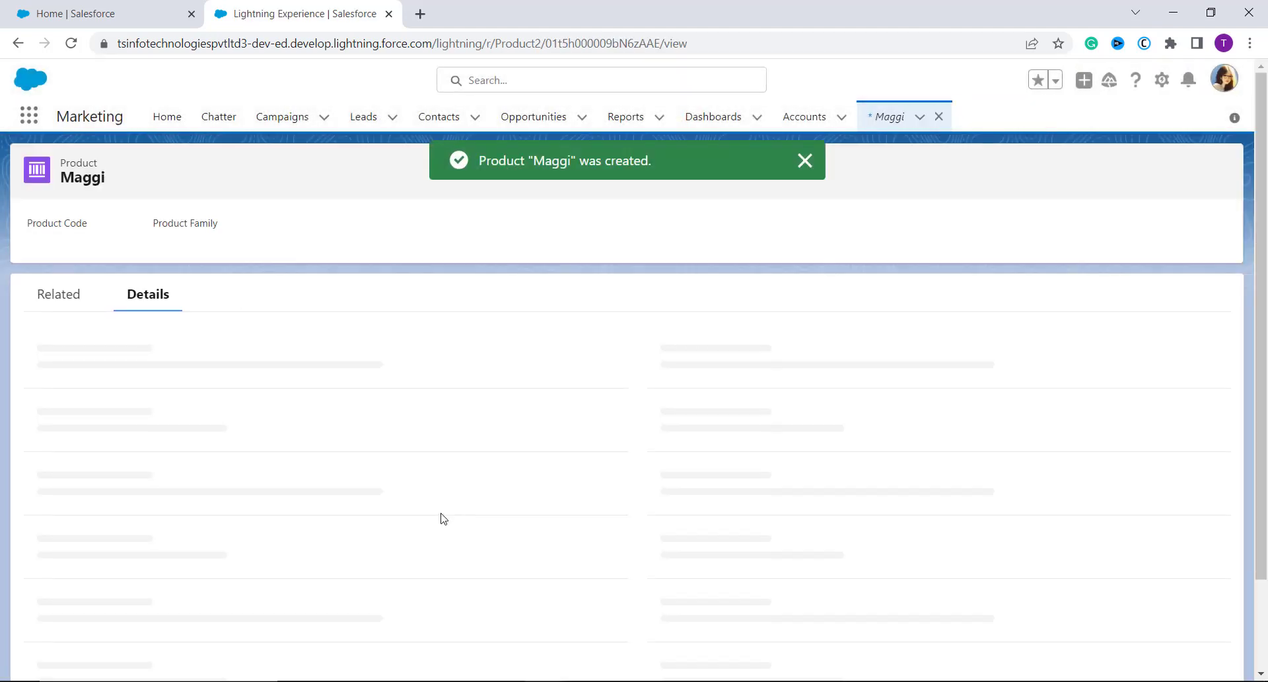
{"action": "scroll", "coordinate": [443, 519], "scroll_direction": "down", "scroll_amount": 1}
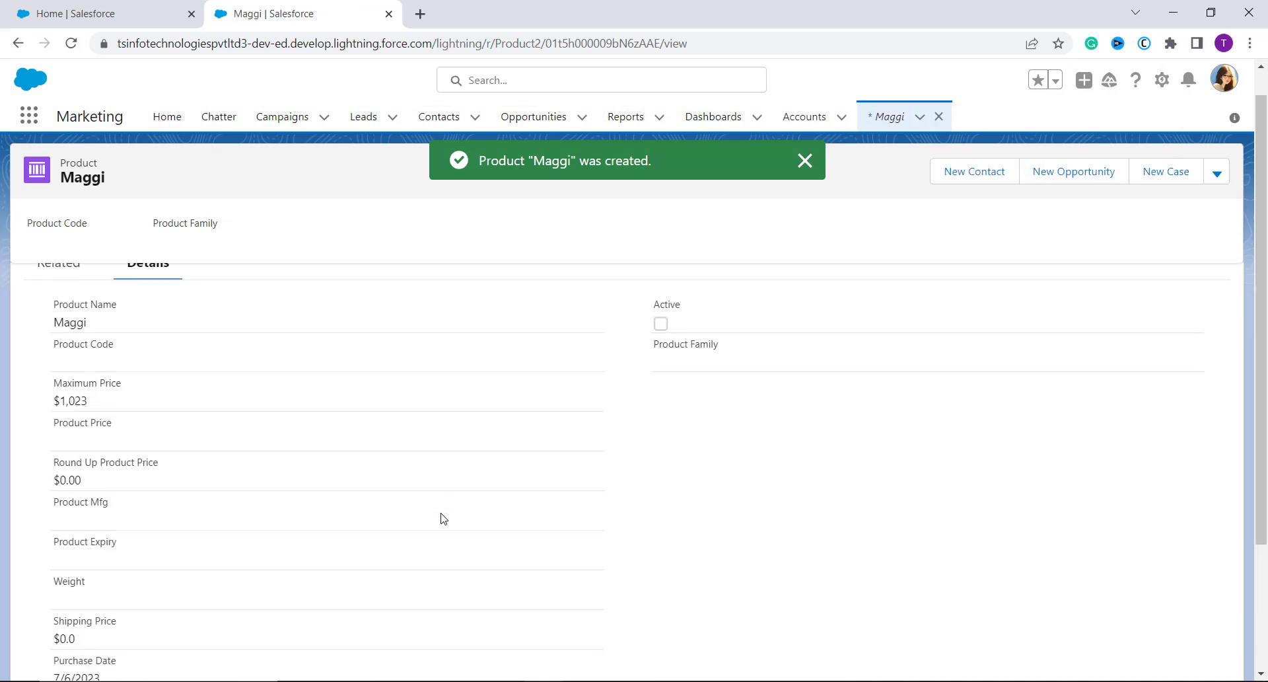
{"action": "scroll", "coordinate": [443, 518], "scroll_direction": "down", "scroll_amount": 3}
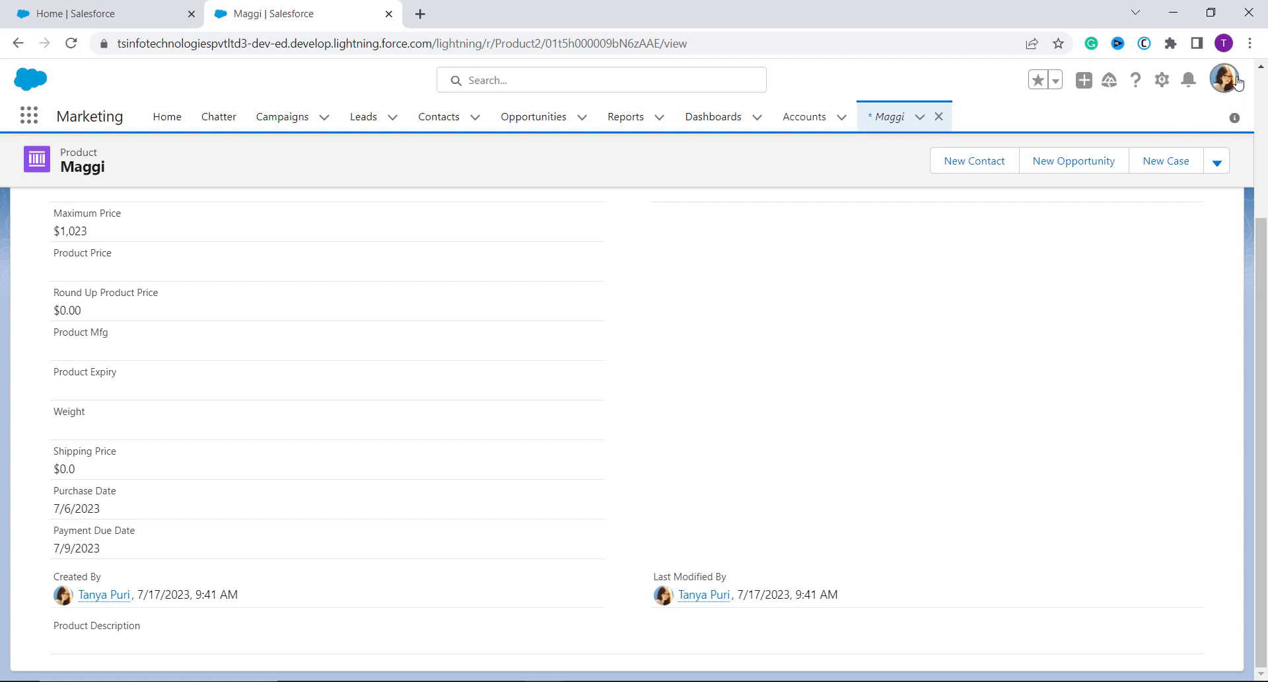
Switch from Lightning Experience to Salesforce Classic and open Setup
{"action": "left_click", "coordinate": [1237, 82]}
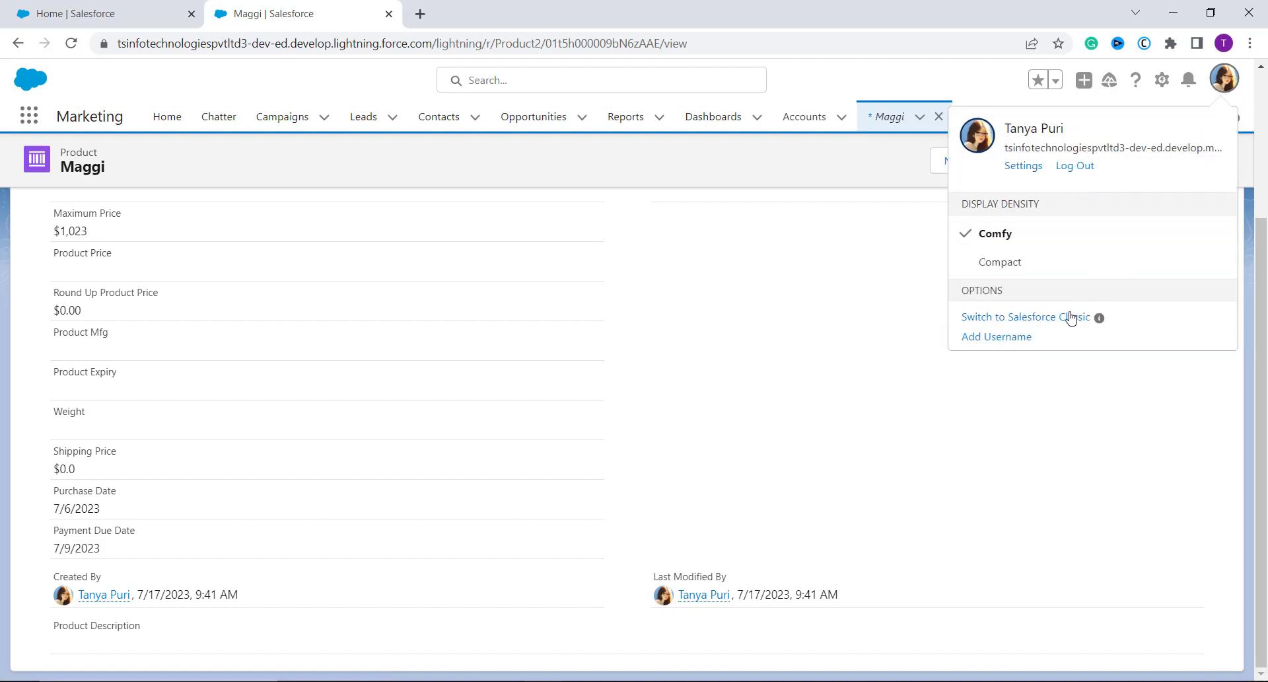
{"action": "left_click", "coordinate": [1070, 321]}
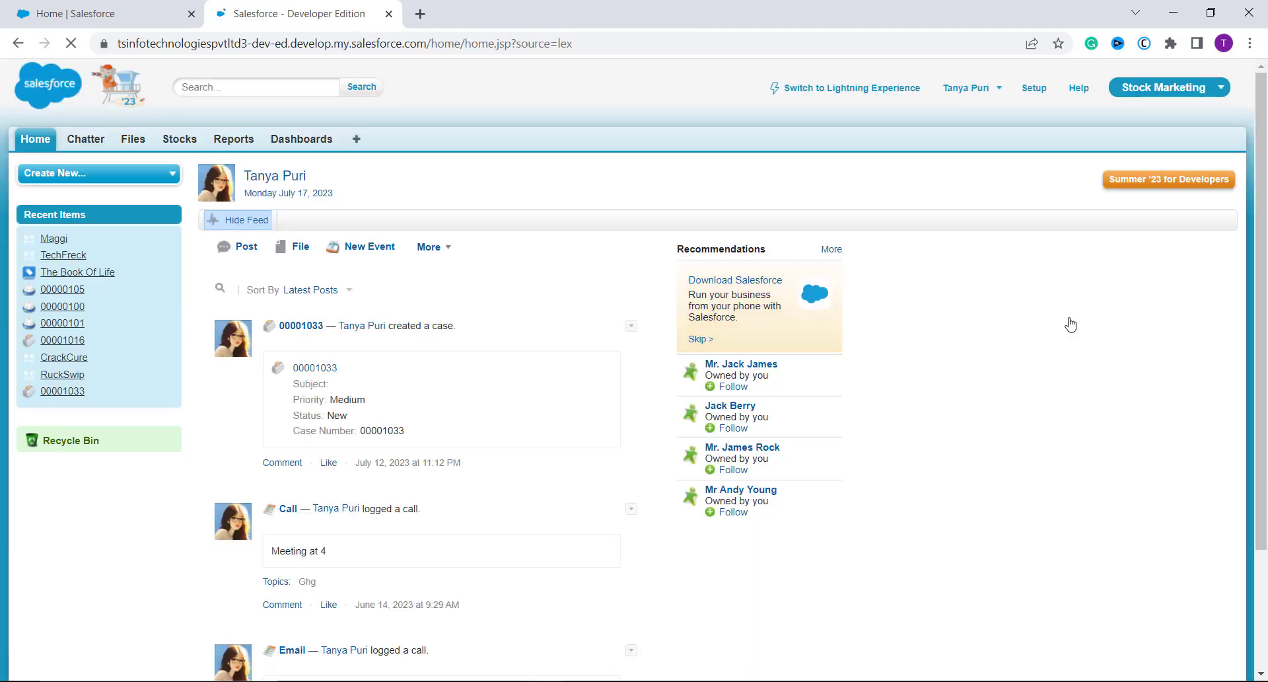
{"action": "left_click", "coordinate": [1037, 89]}
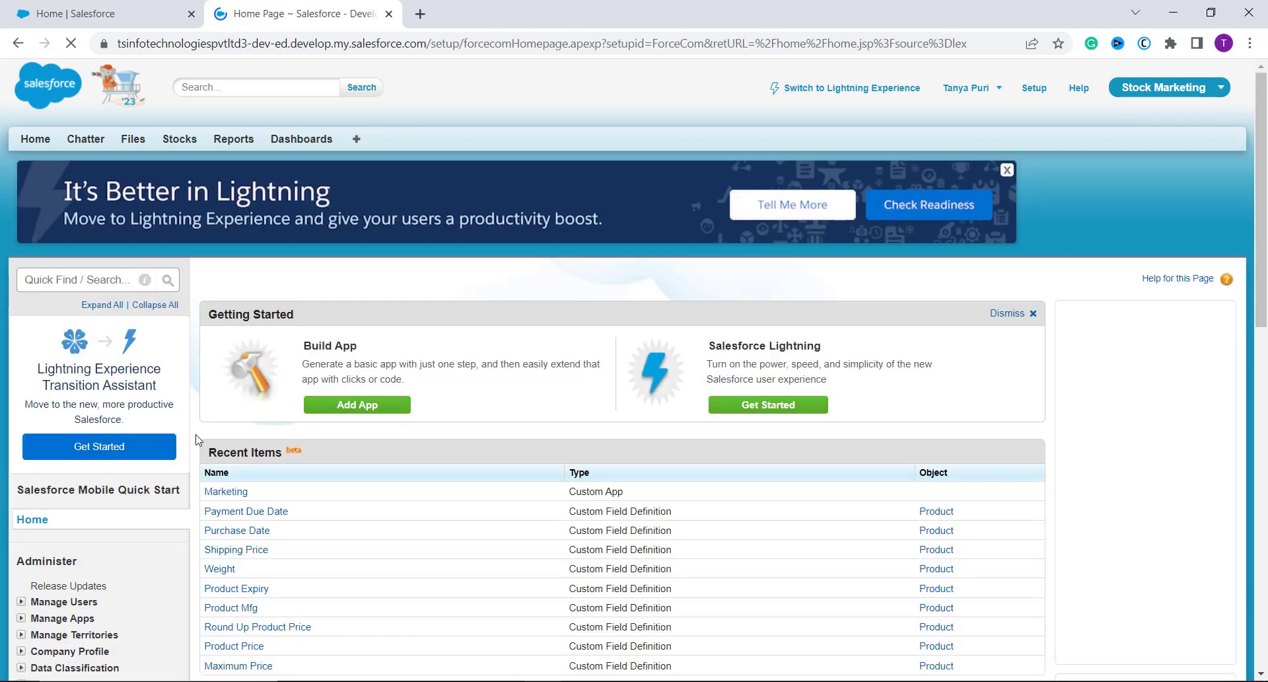
Expand the Leads settings under Customize in the Build section and open the Lead fields page
{"action": "scroll", "coordinate": [197, 439], "scroll_direction": "down", "scroll_amount": 10}
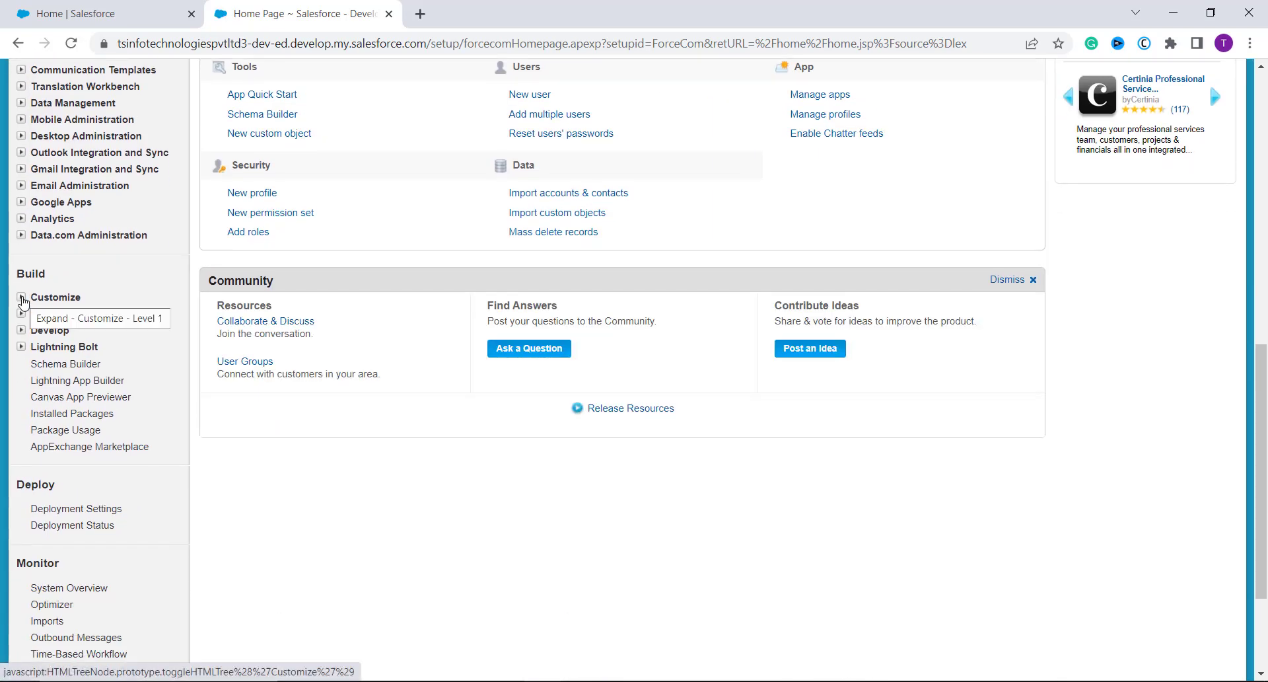
{"action": "left_click", "coordinate": [23, 299]}
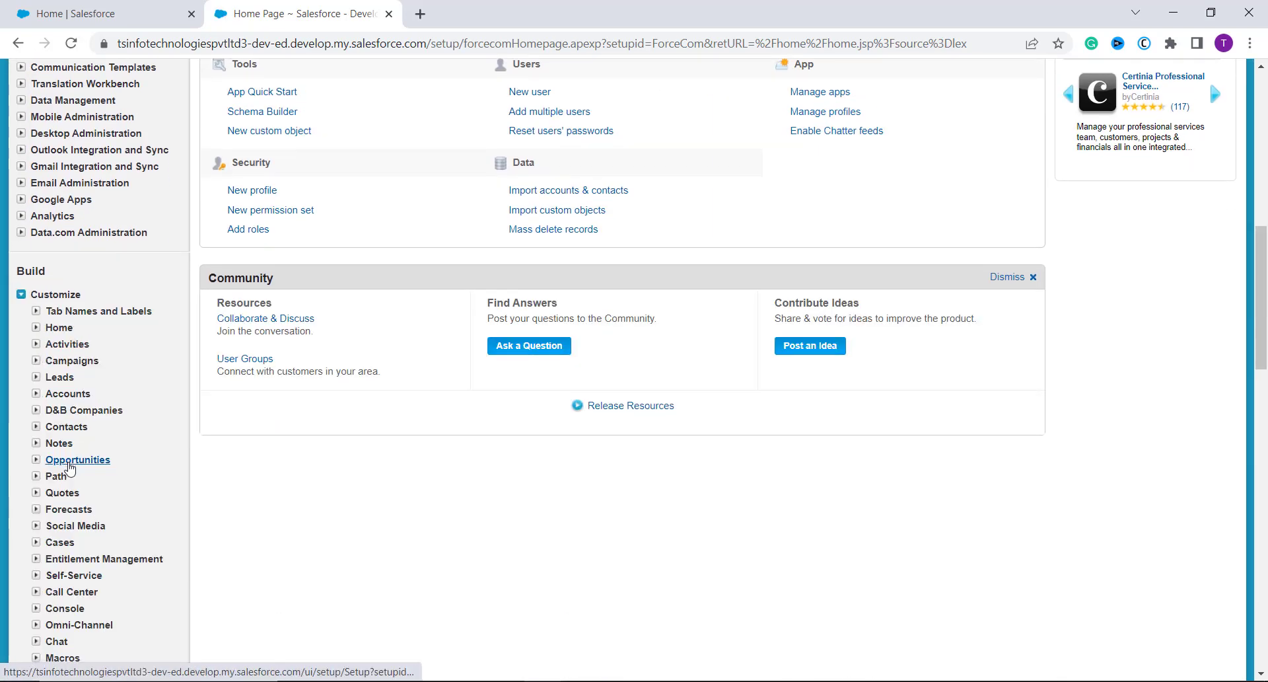
{"action": "scroll", "coordinate": [69, 468], "scroll_direction": "down", "scroll_amount": 1}
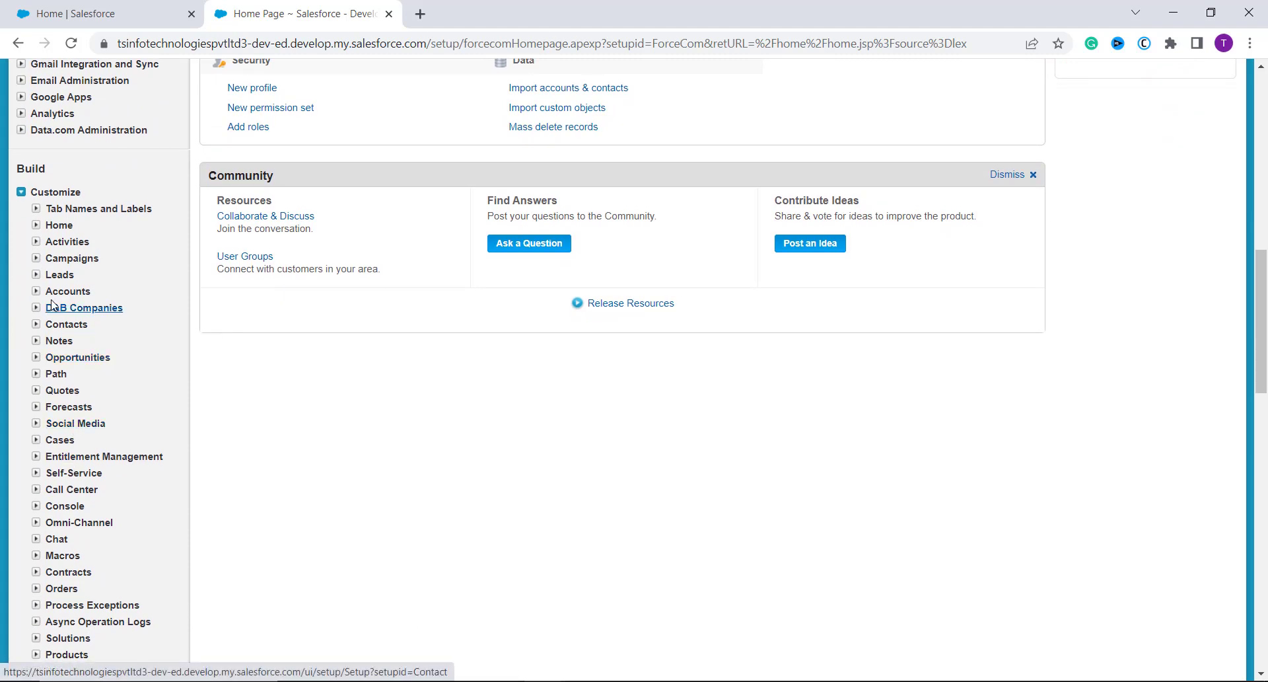
{"action": "left_click", "coordinate": [36, 276]}
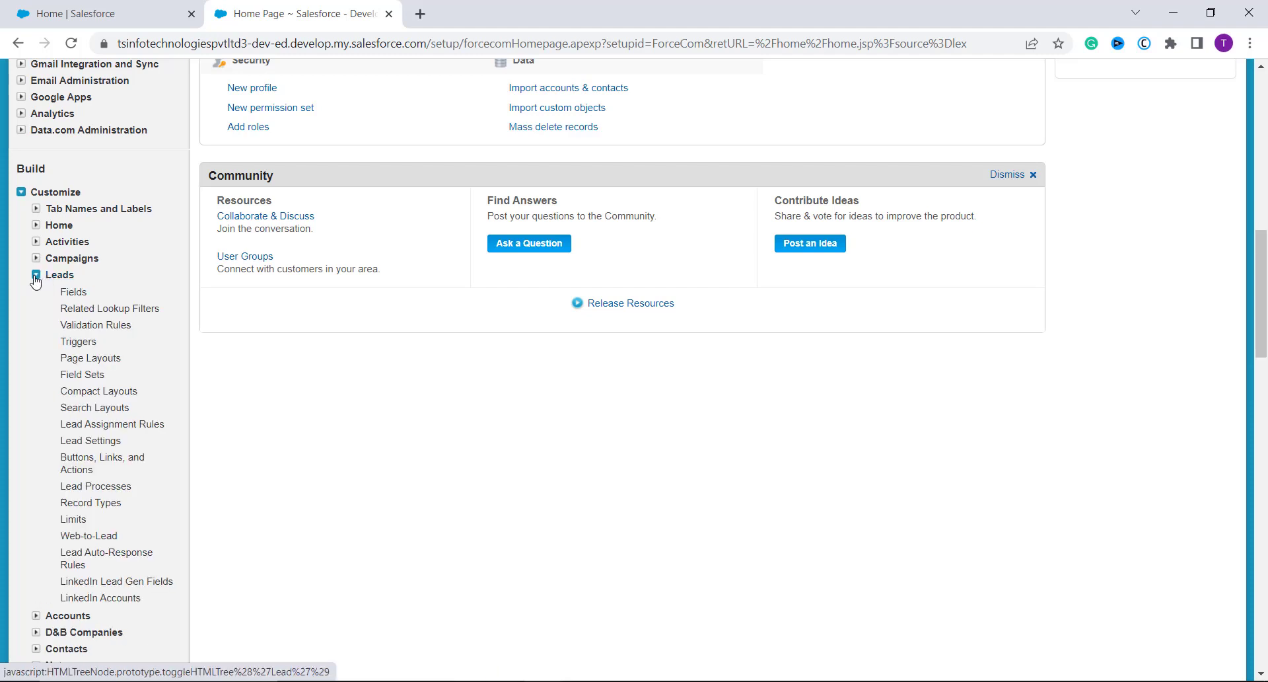
{"action": "left_click", "coordinate": [73, 293]}
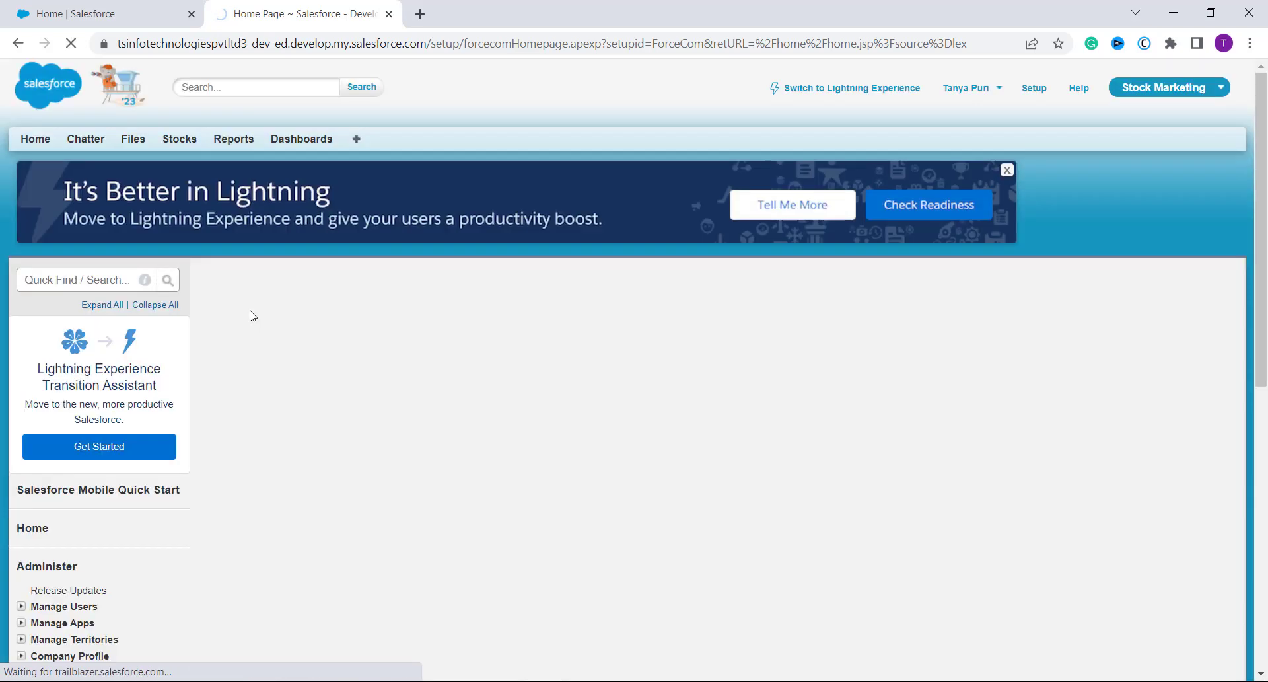
Start a new Lead custom field, choose Formula as its data type and continue to the output type
{"action": "scroll", "coordinate": [495, 416], "scroll_direction": "down", "scroll_amount": 3}
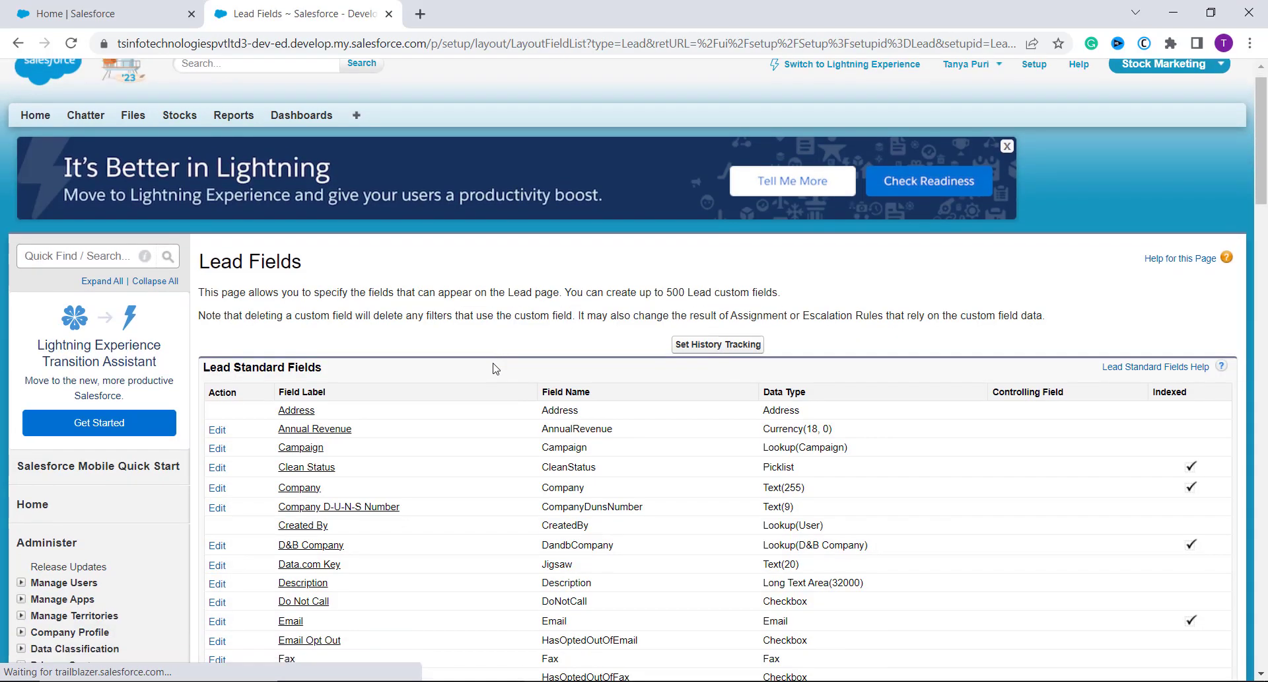
{"action": "scroll", "coordinate": [495, 368], "scroll_direction": "down", "scroll_amount": 10}
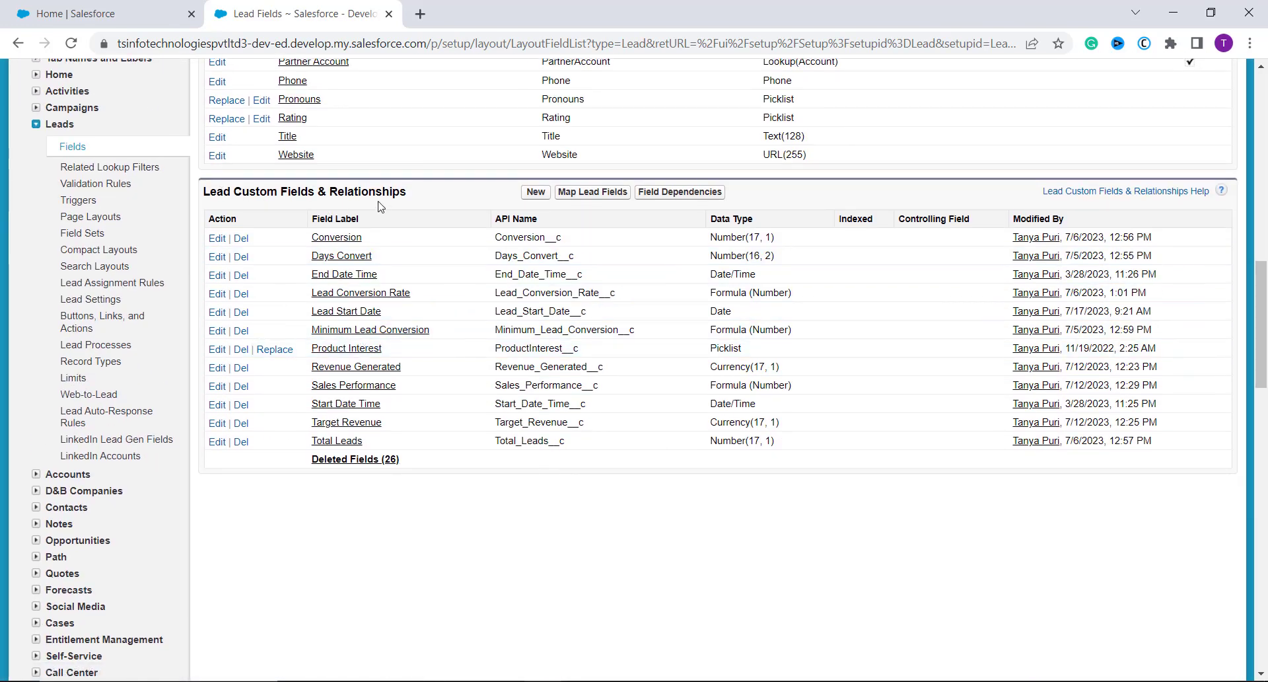
{"action": "left_click", "coordinate": [544, 197]}
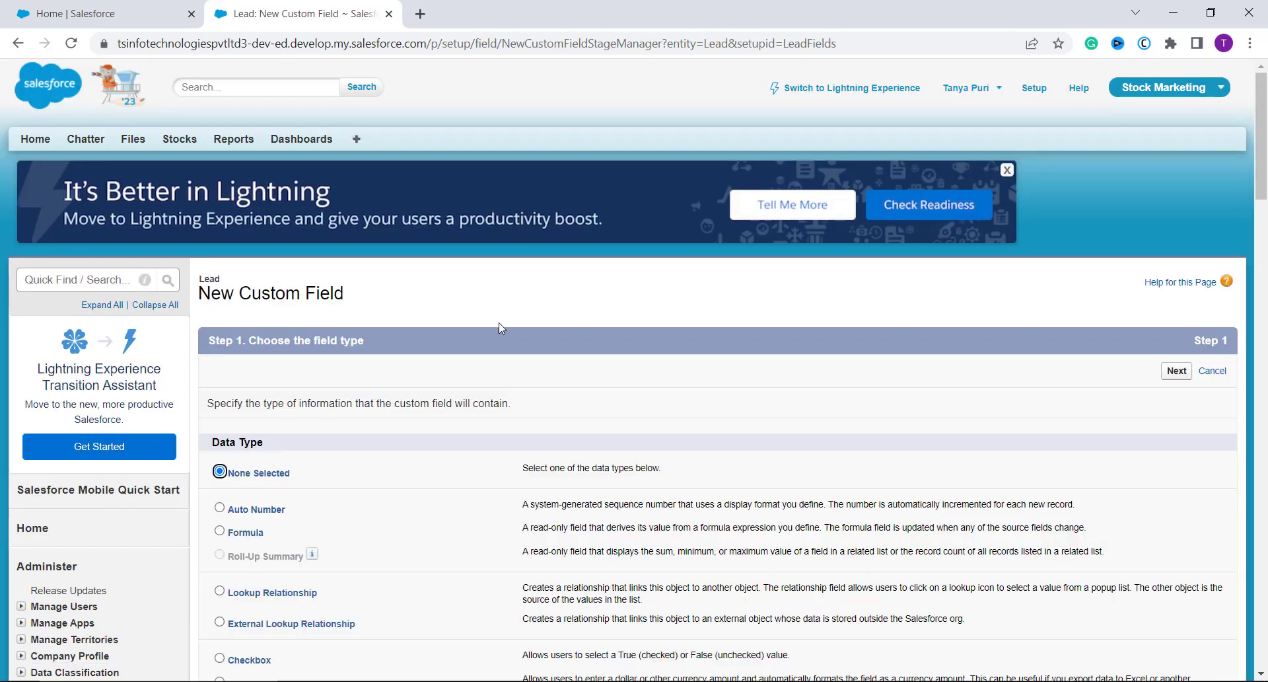
{"action": "scroll", "coordinate": [498, 322], "scroll_direction": "down", "scroll_amount": 2}
{"action": "scroll", "coordinate": [502, 324], "scroll_direction": "down", "scroll_amount": 2}
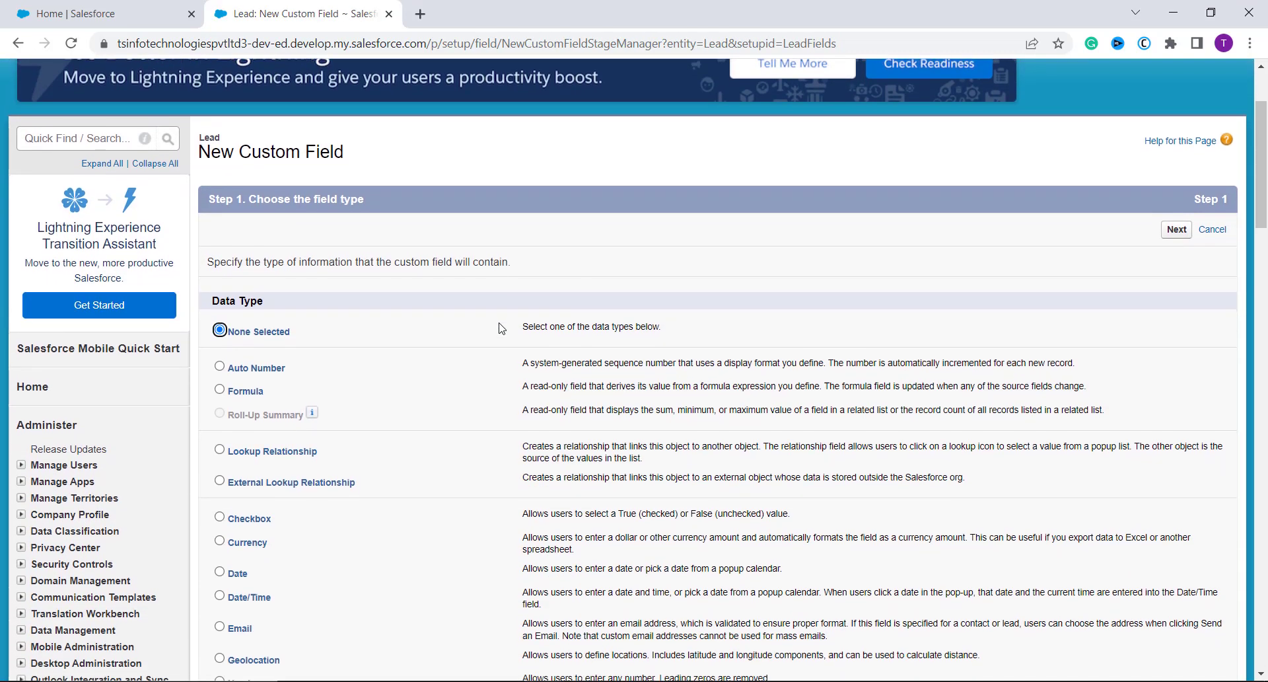
{"action": "left_click", "coordinate": [261, 394]}
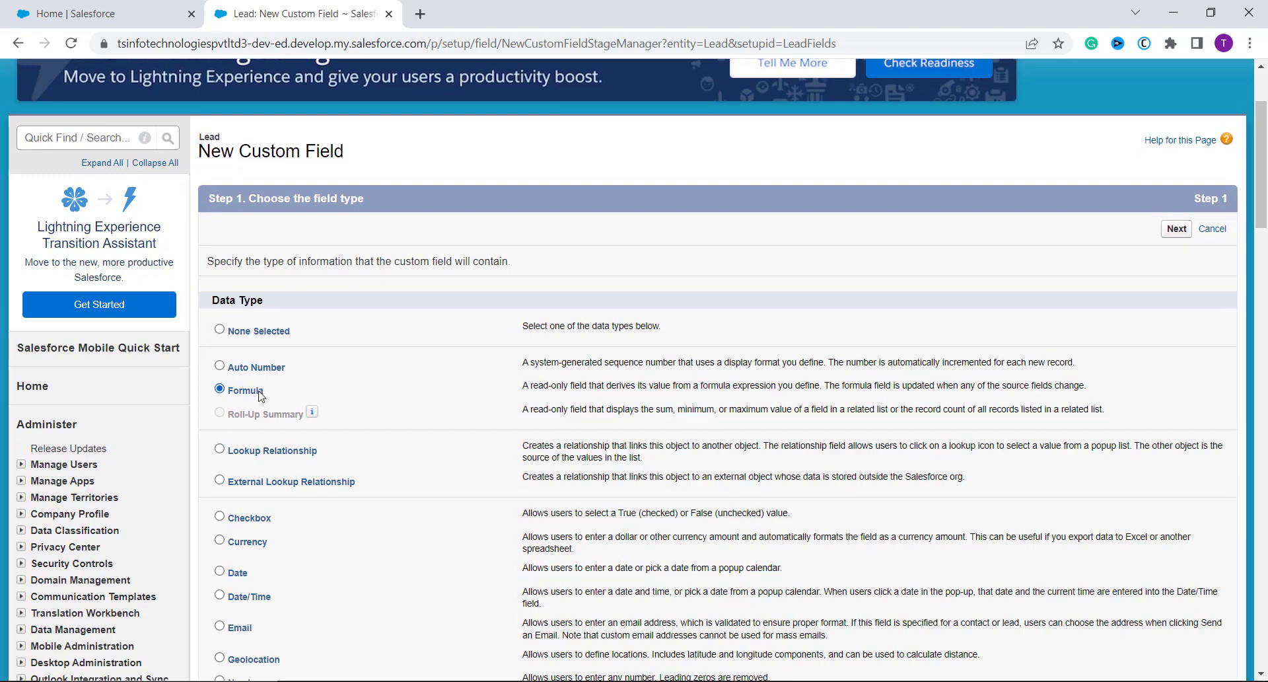
{"action": "left_click", "coordinate": [1175, 231]}
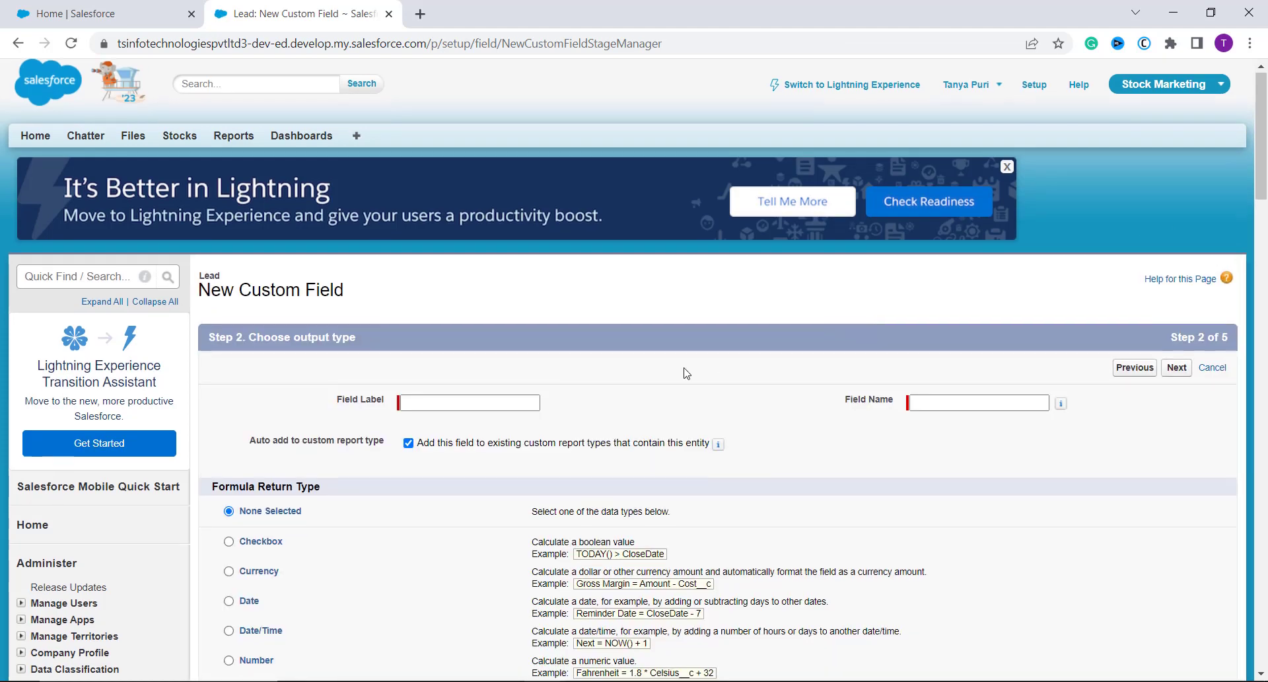
Label the field Lead Due Date with the name Lead_Due_Date, set its formula return type to Date and continue
{"action": "scroll", "coordinate": [558, 368], "scroll_direction": "down", "scroll_amount": 1}
{"action": "left_click", "coordinate": [459, 359]}
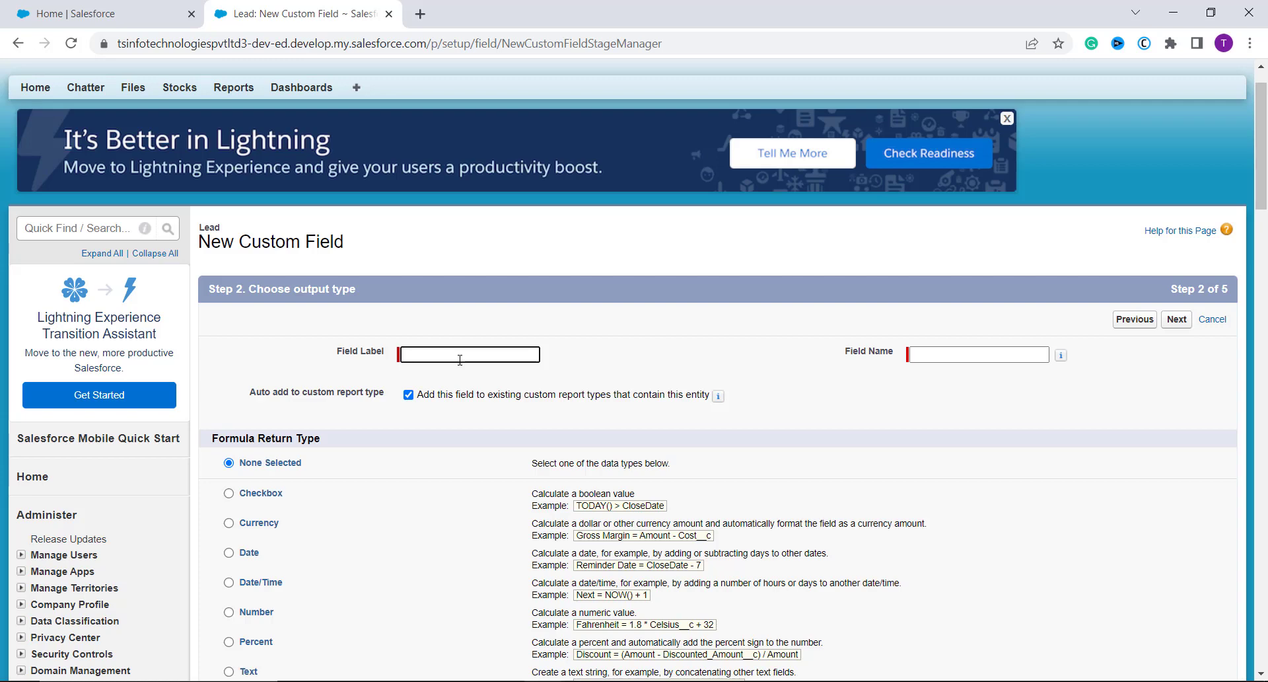
{"action": "type", "text": "Lead Due Date"}
{"action": "left_click", "coordinate": [963, 348]}
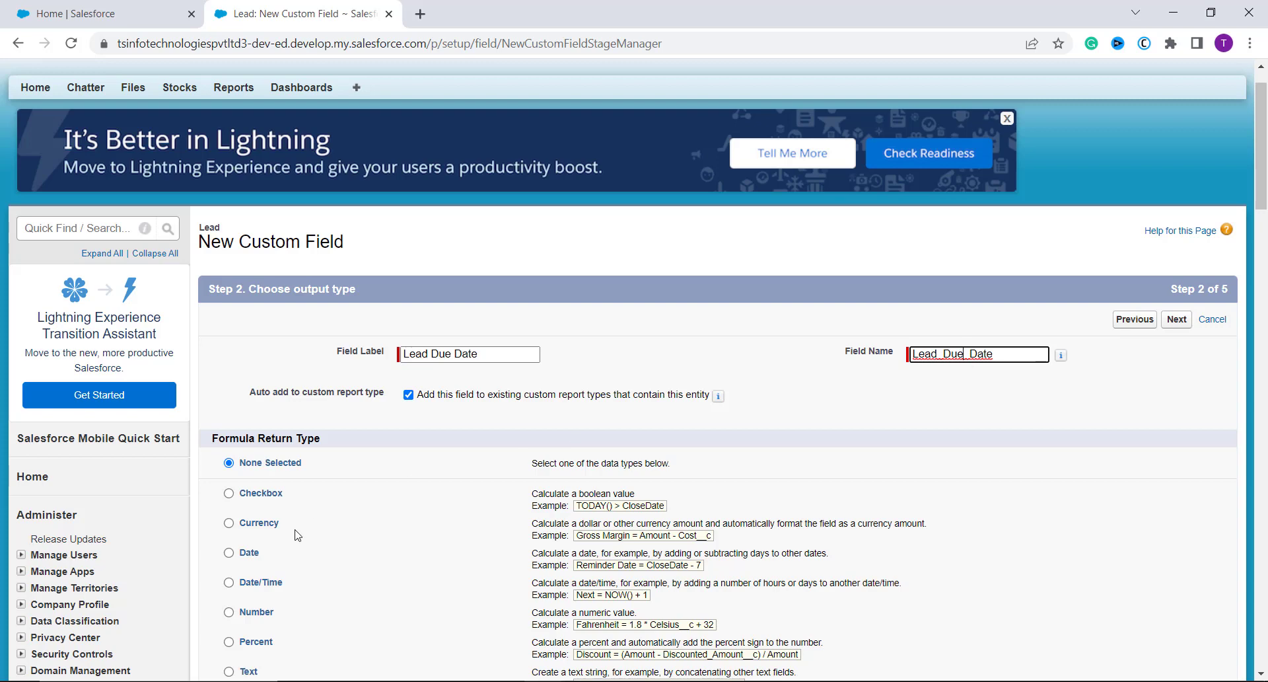
{"action": "scroll", "coordinate": [296, 535], "scroll_direction": "down", "scroll_amount": 1}
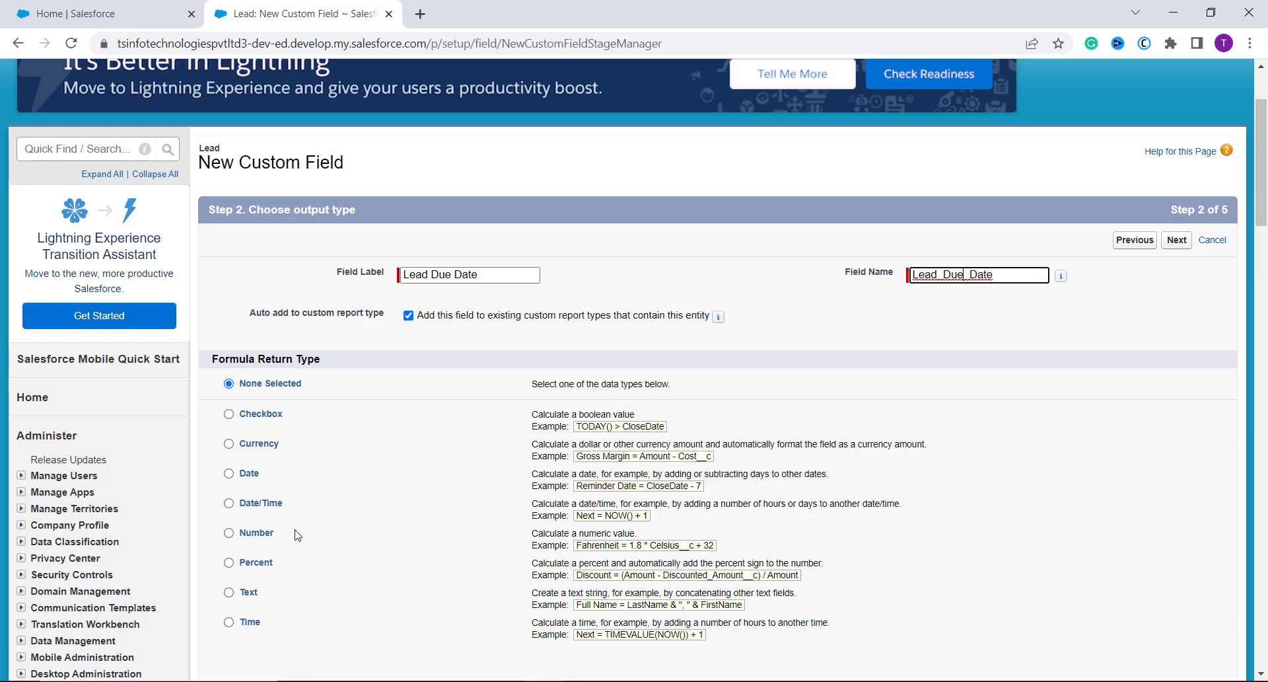
{"action": "left_click", "coordinate": [229, 474]}
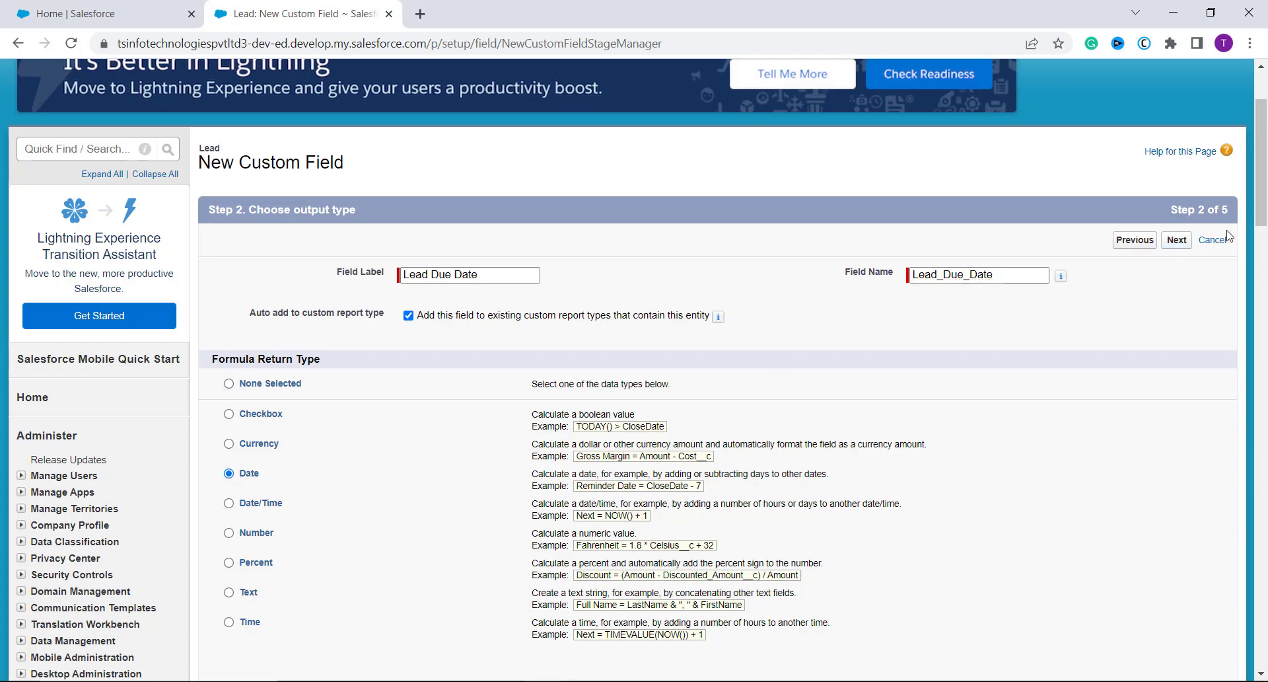
{"action": "left_click", "coordinate": [1177, 241]}
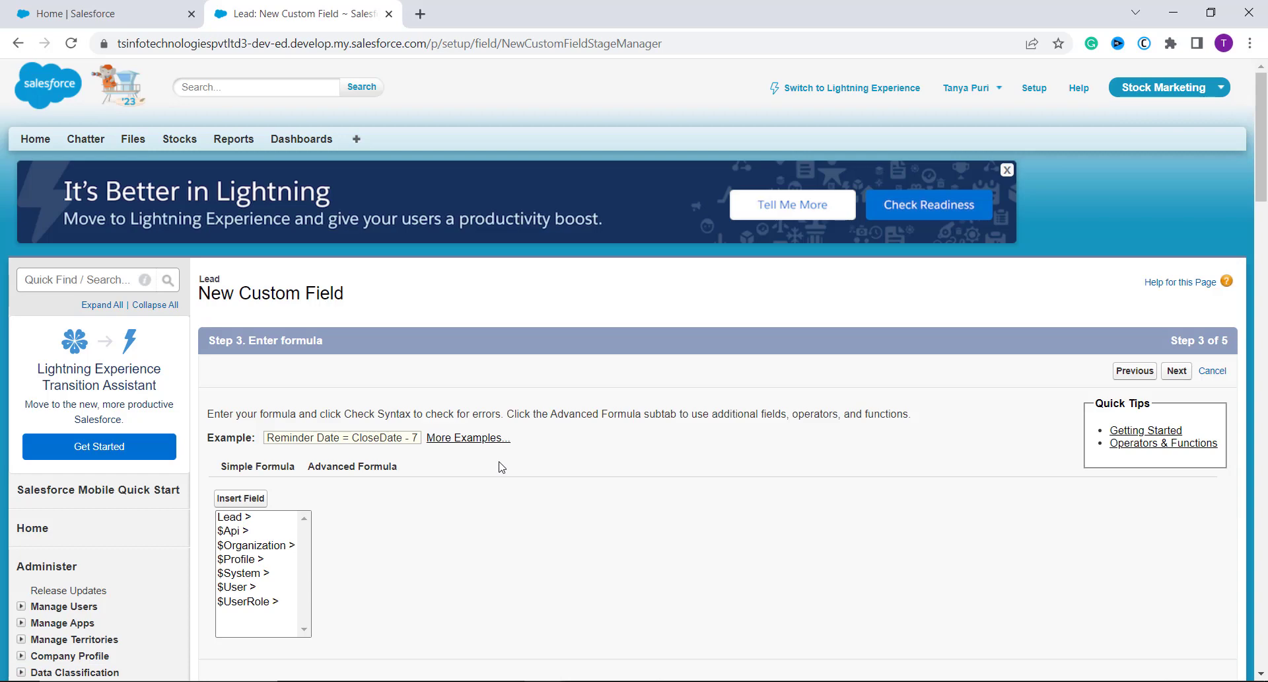
Enter the advanced formula DATE(YEAR(Lead_Start_Date__c), MONTH(Lead_Start_Date__c), DAY(Lead_Start_Date__c) + 1), check its syntax and continue to field-level security
{"action": "scroll", "coordinate": [502, 467], "scroll_direction": "down", "scroll_amount": 2}
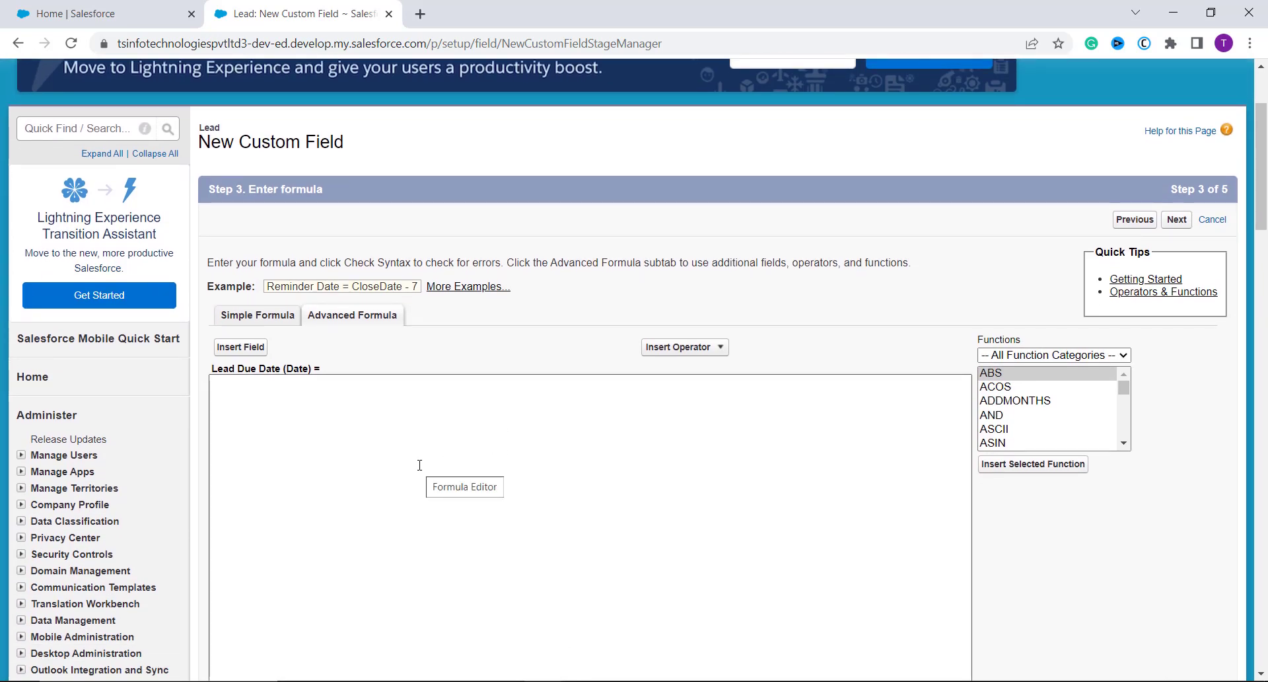
{"action": "left_click", "coordinate": [419, 465]}
{"action": "scroll", "coordinate": [428, 453], "scroll_direction": "down", "scroll_amount": 1}
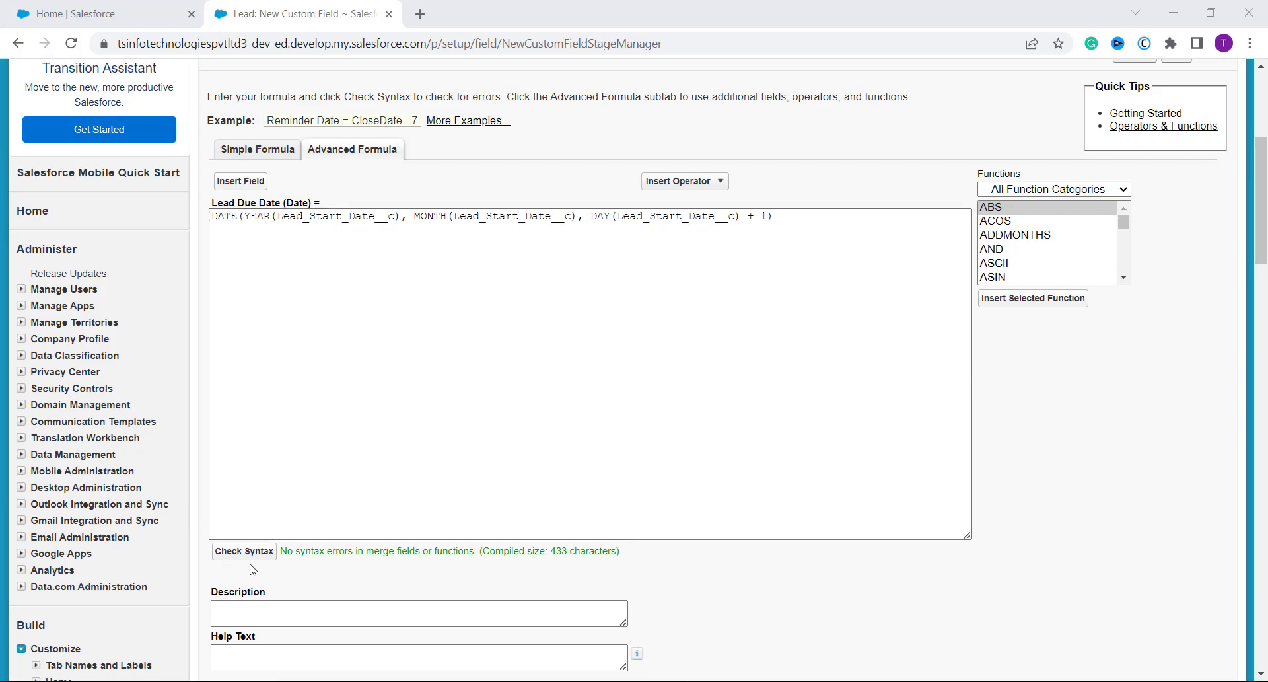
{"action": "scroll", "coordinate": [354, 555], "scroll_direction": "down", "scroll_amount": 3}
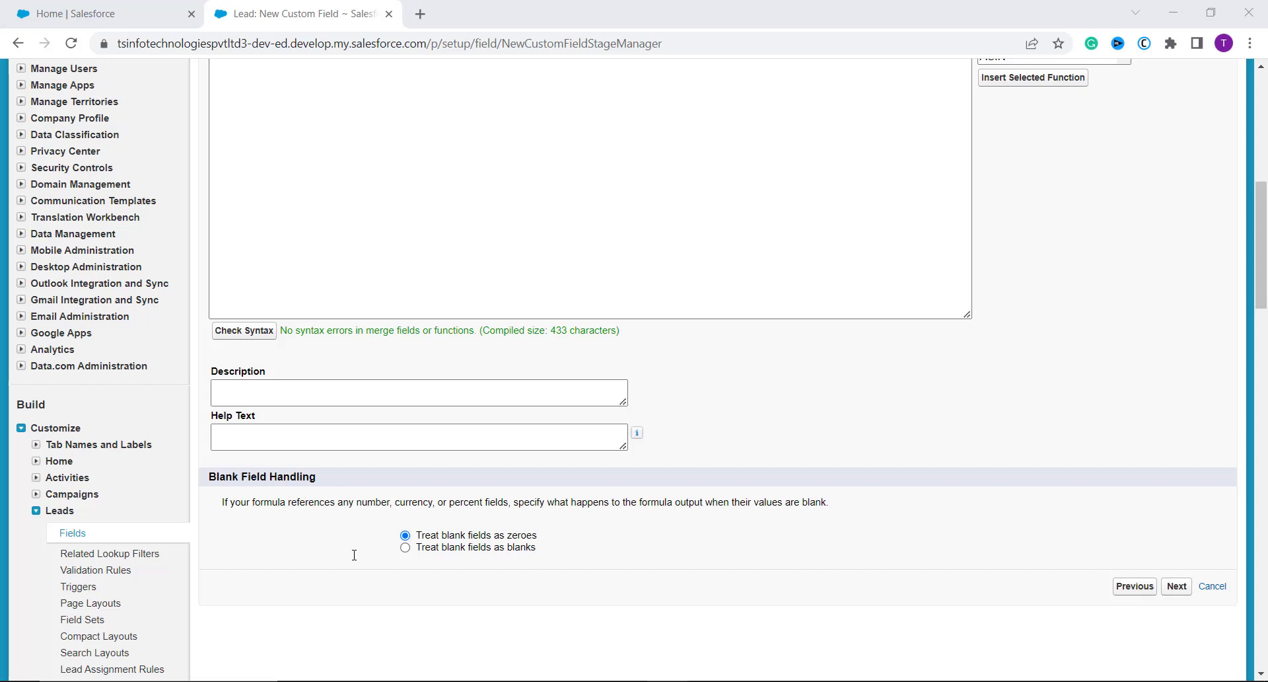
{"action": "scroll", "coordinate": [782, 275], "scroll_direction": "up", "scroll_amount": 7}
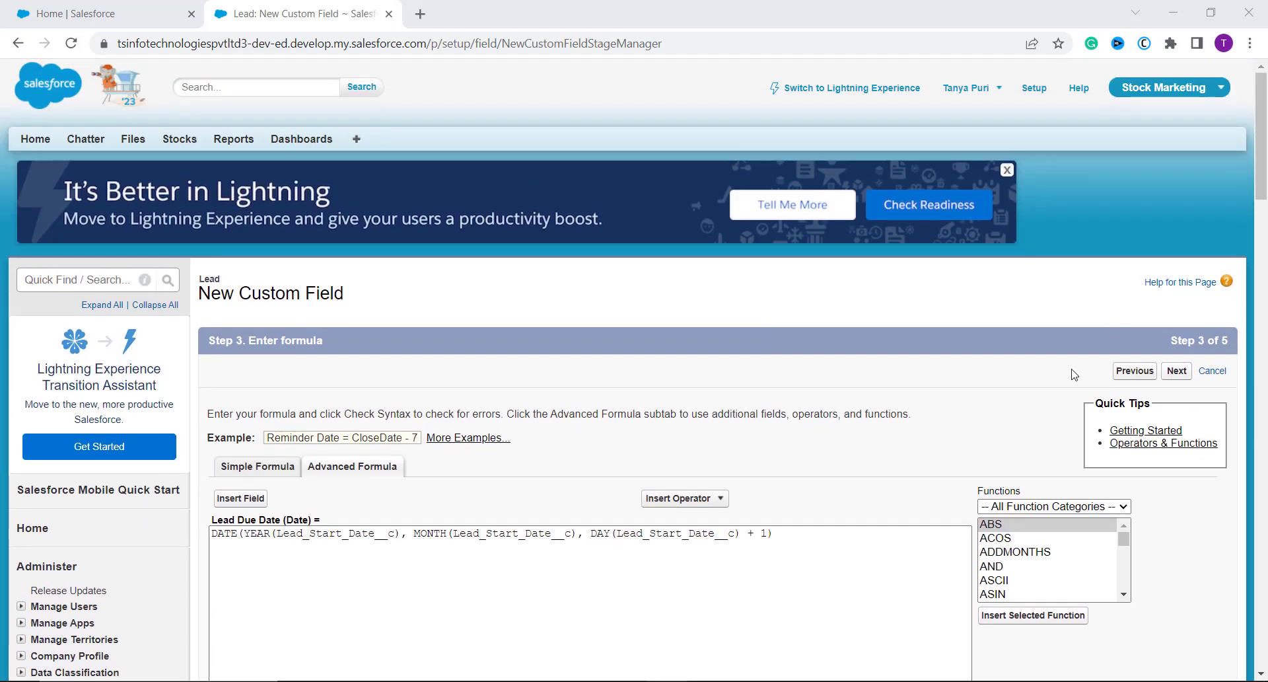
{"action": "left_click", "coordinate": [1189, 373]}
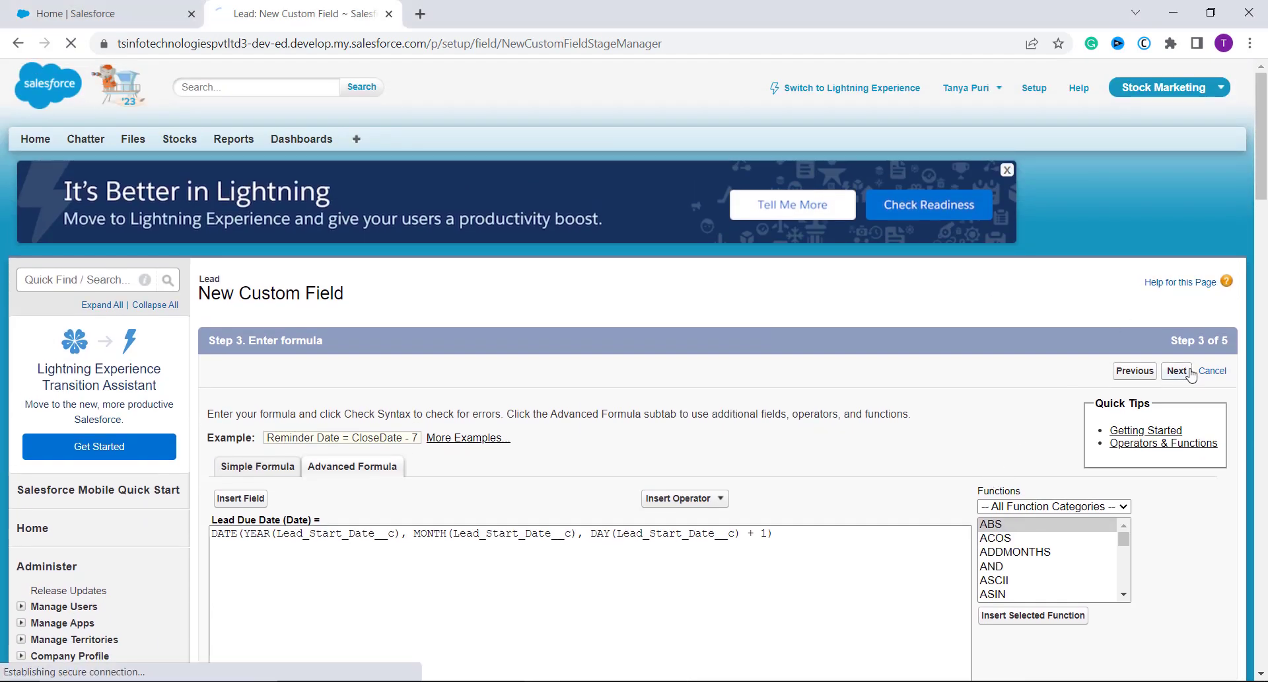
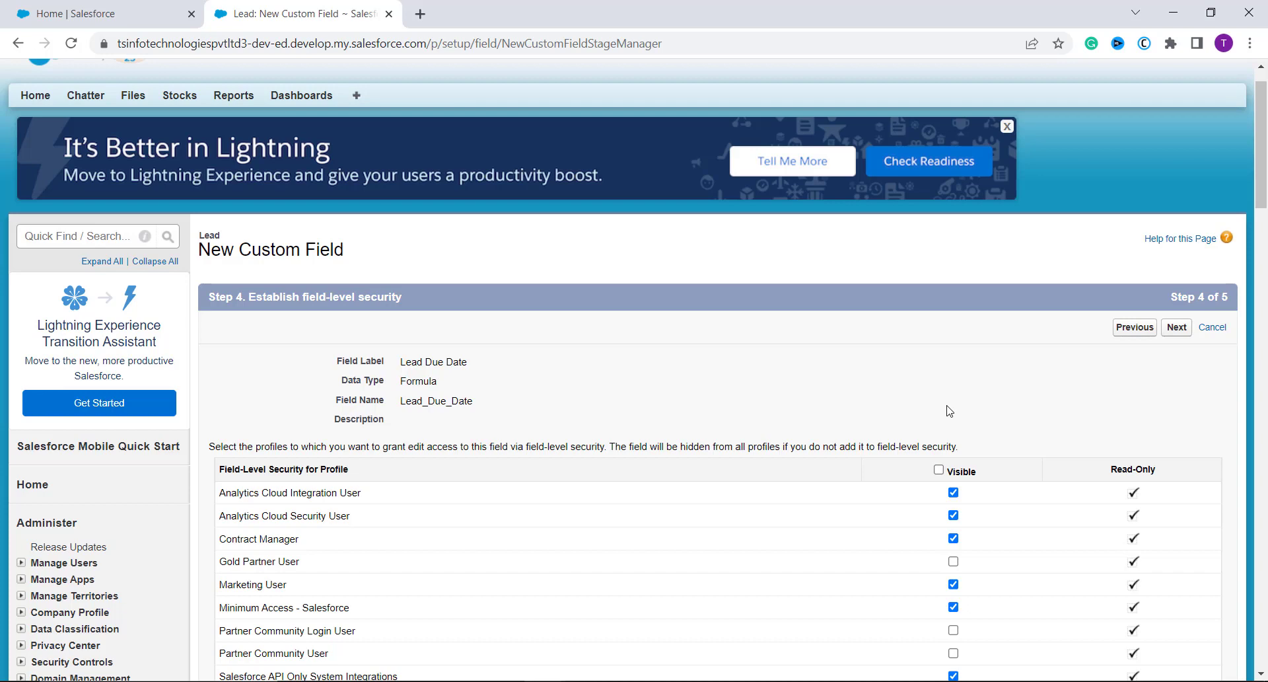
Make the Lead Due Date field visible to all profiles and continue to the page layouts
{"action": "left_click", "coordinate": [939, 470]}
{"action": "left_click", "coordinate": [1177, 328]}
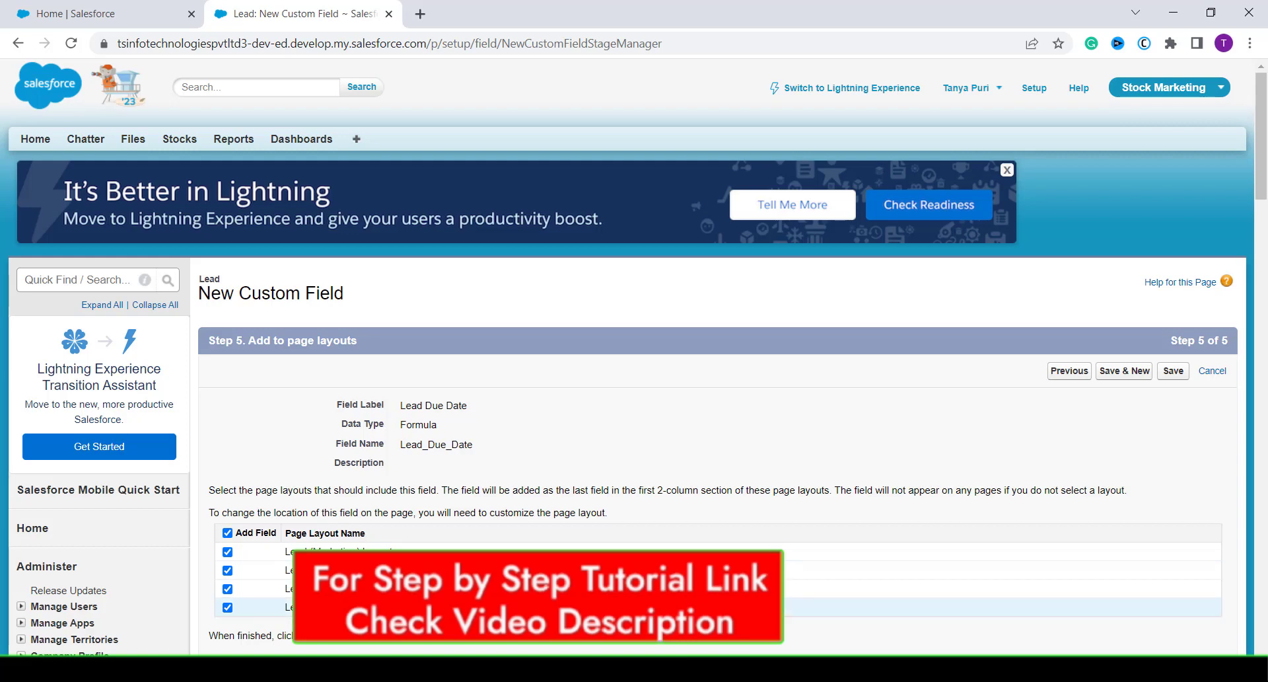
Keep Lead Due Date on all four Lead page layouts and save the new field
{"action": "scroll", "coordinate": [241, 496], "scroll_direction": "down", "scroll_amount": 2}
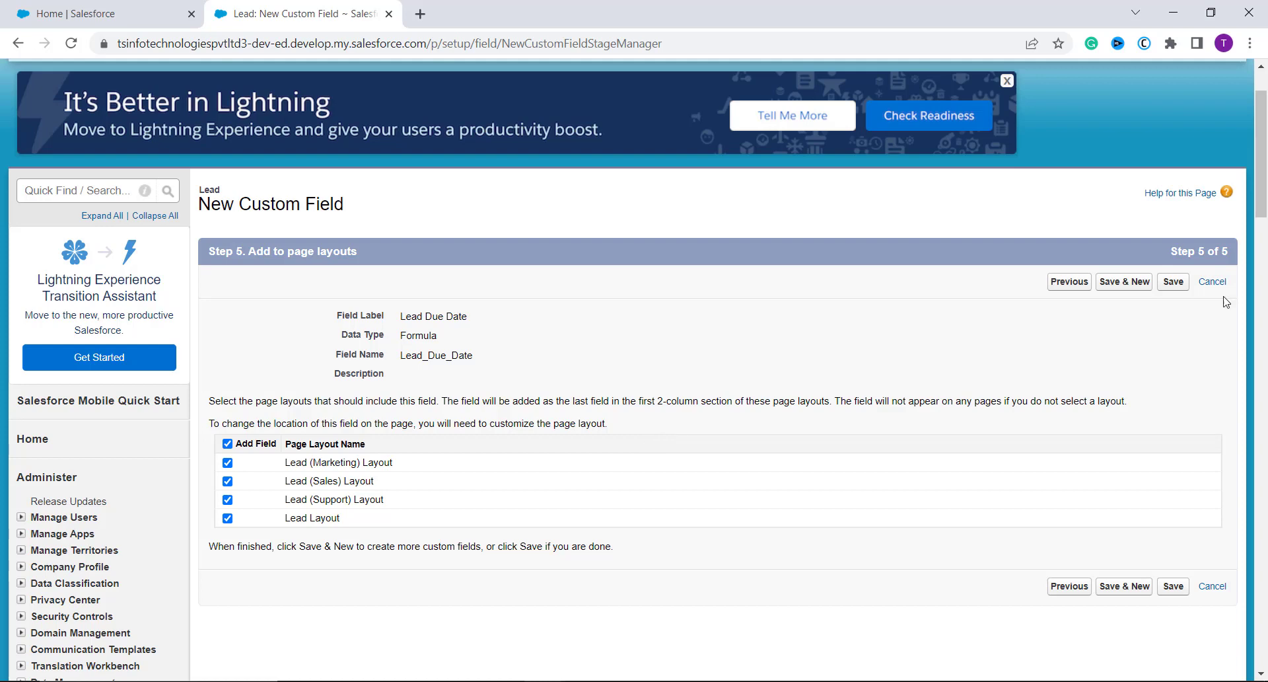
{"action": "left_click", "coordinate": [1174, 284]}
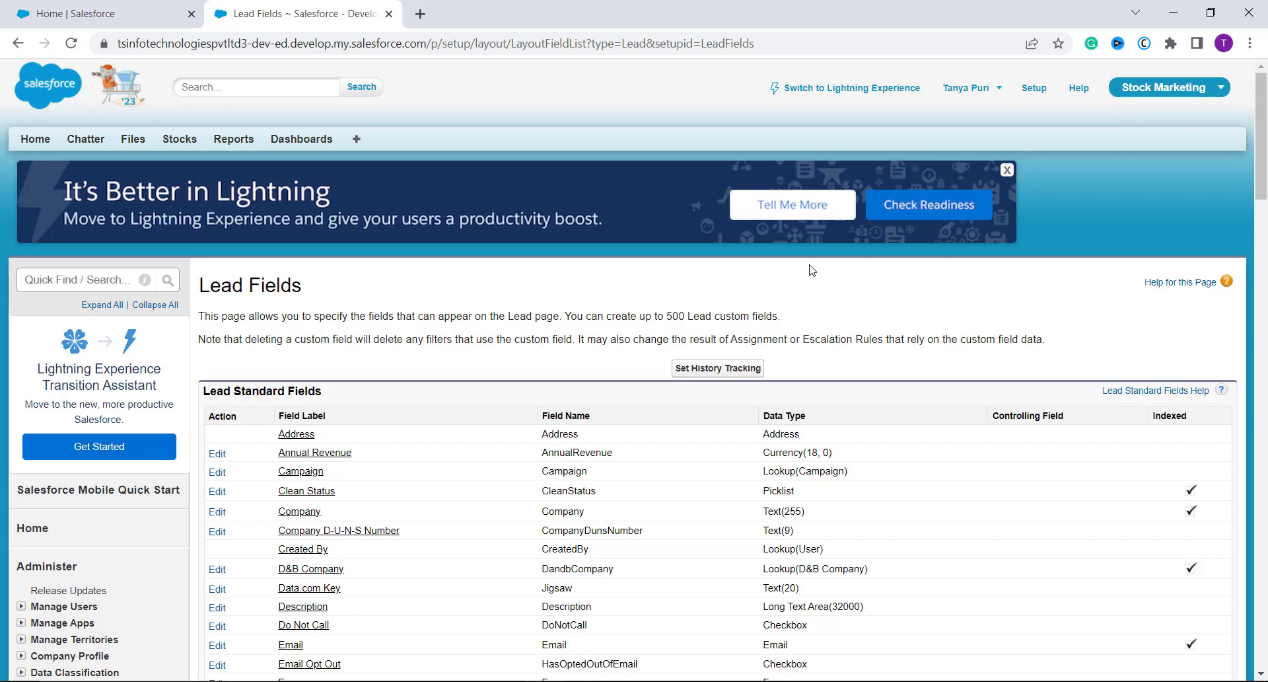
Go to the Leads object and open the recent lead from company TechCurze for editing
{"action": "left_click", "coordinate": [357, 140]}
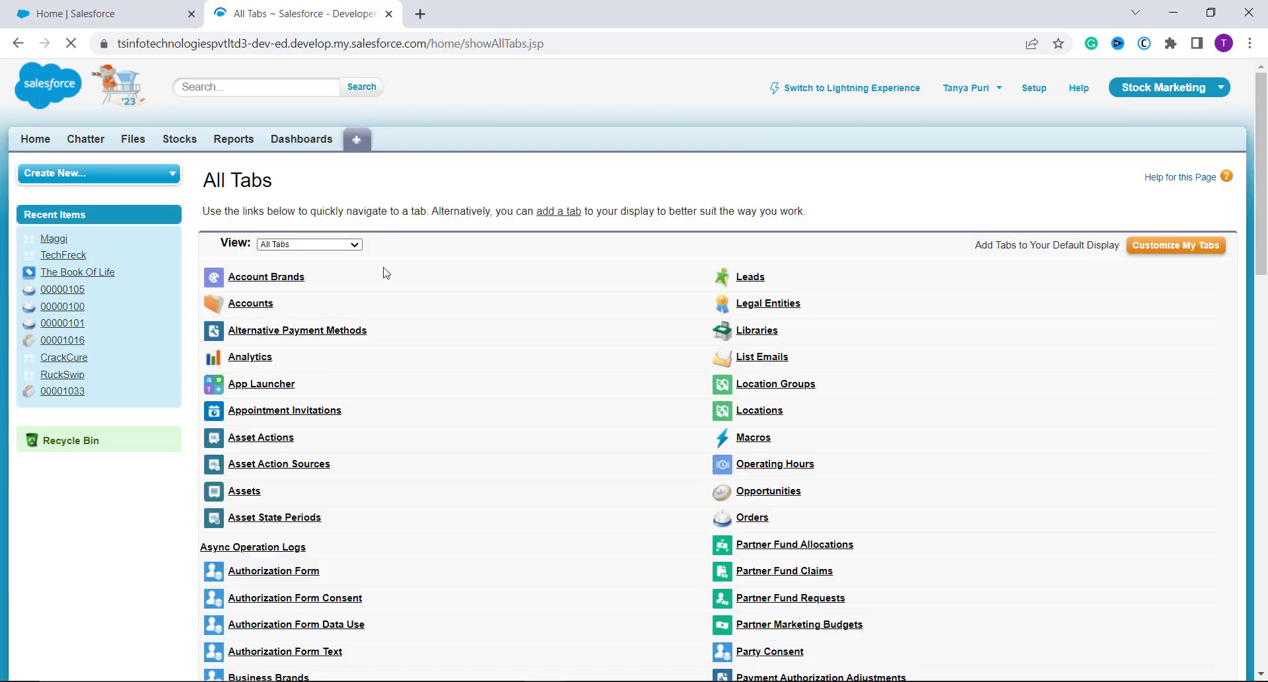
{"action": "left_click", "coordinate": [750, 277]}
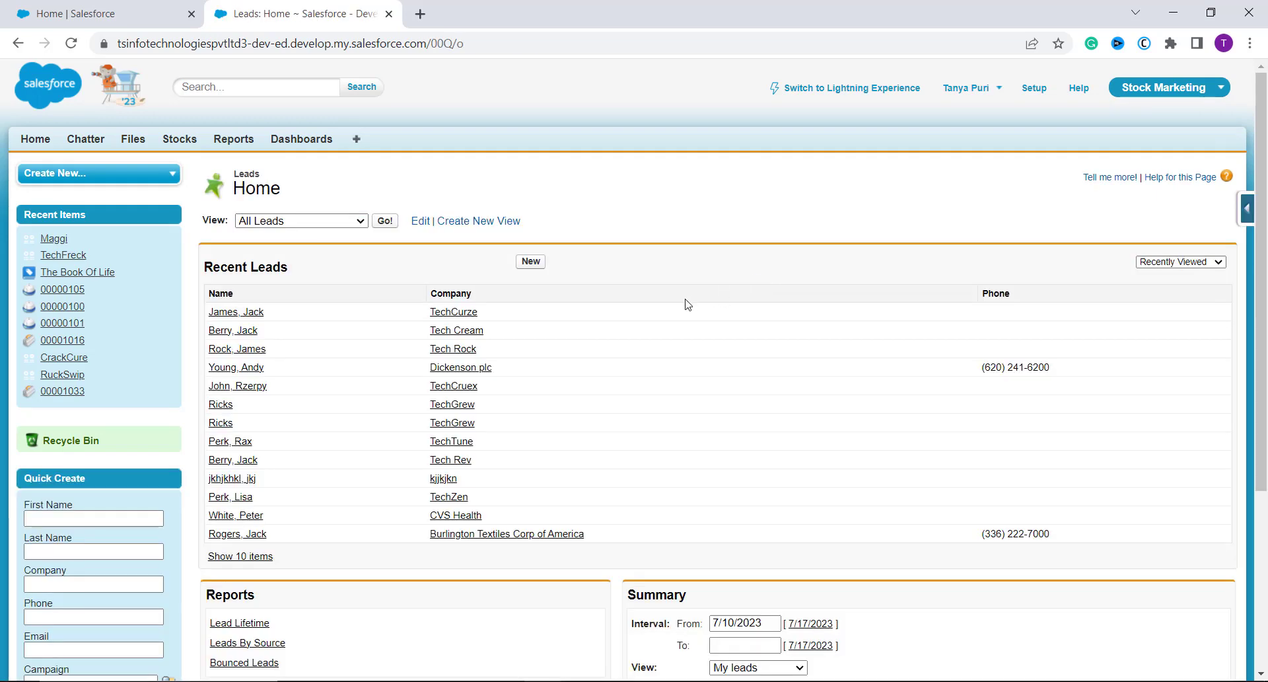
{"action": "left_click", "coordinate": [221, 318]}
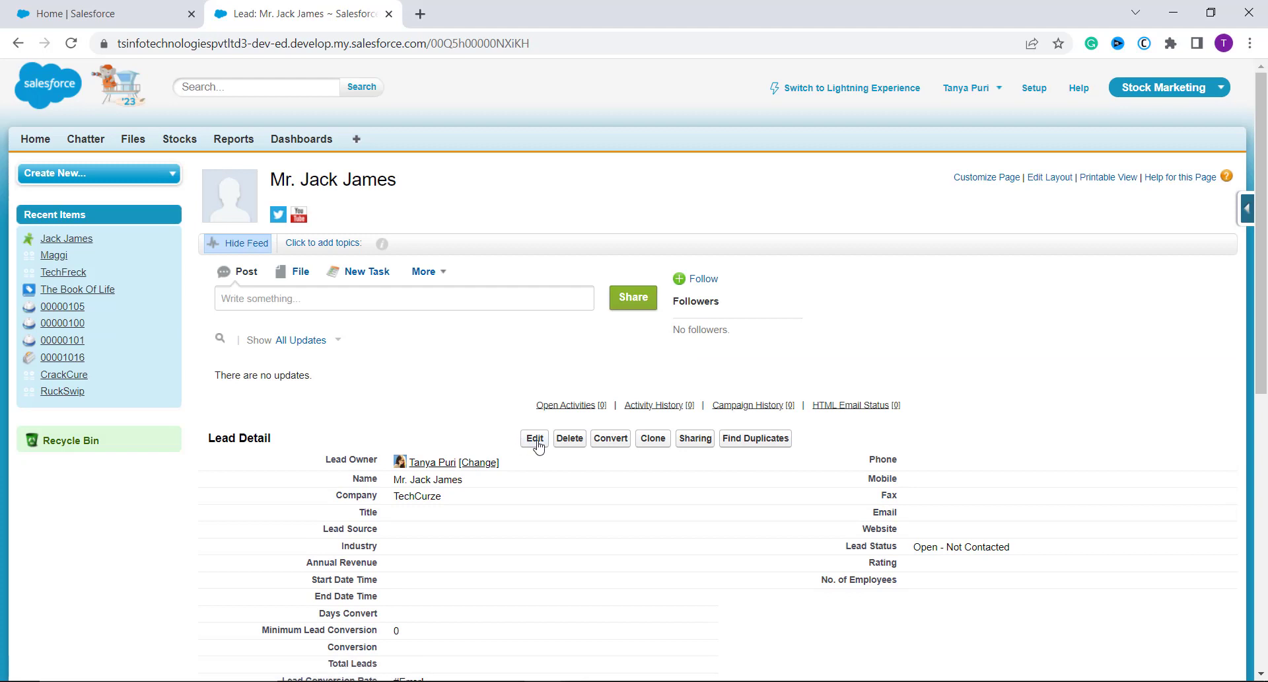
{"action": "left_click", "coordinate": [535, 440]}
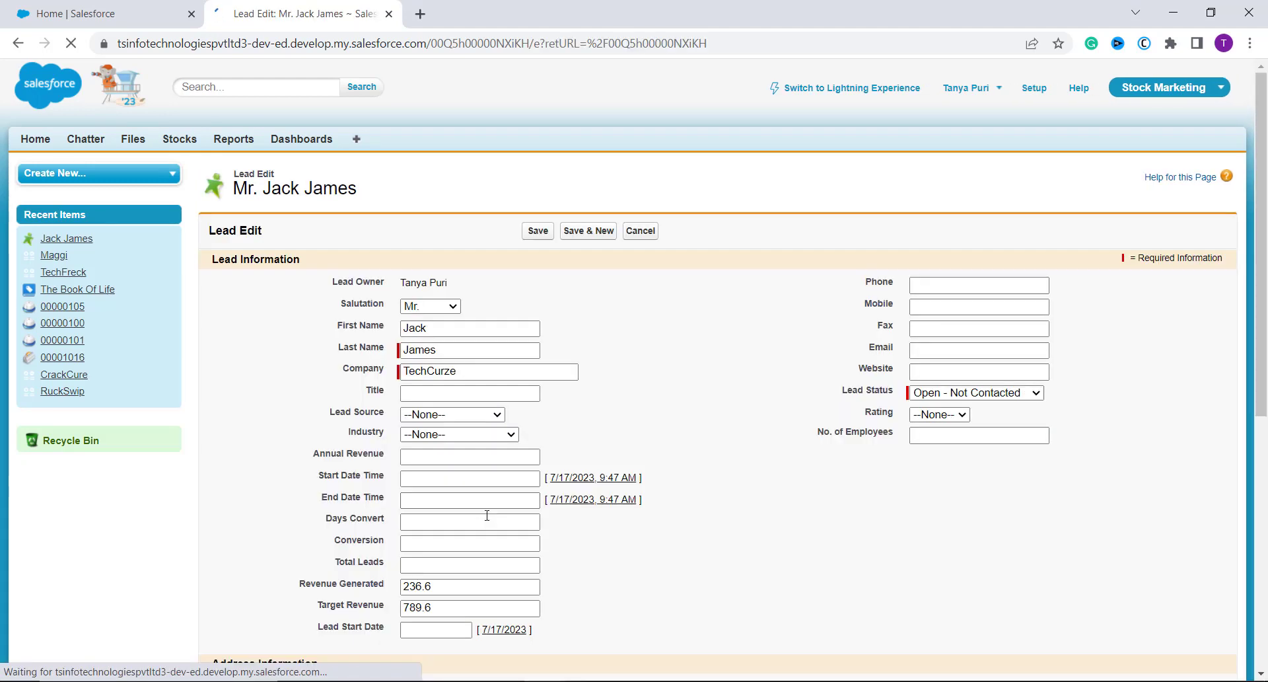
Set the lead's Lead Start Date to 7/17/2023
{"action": "left_click", "coordinate": [432, 477]}
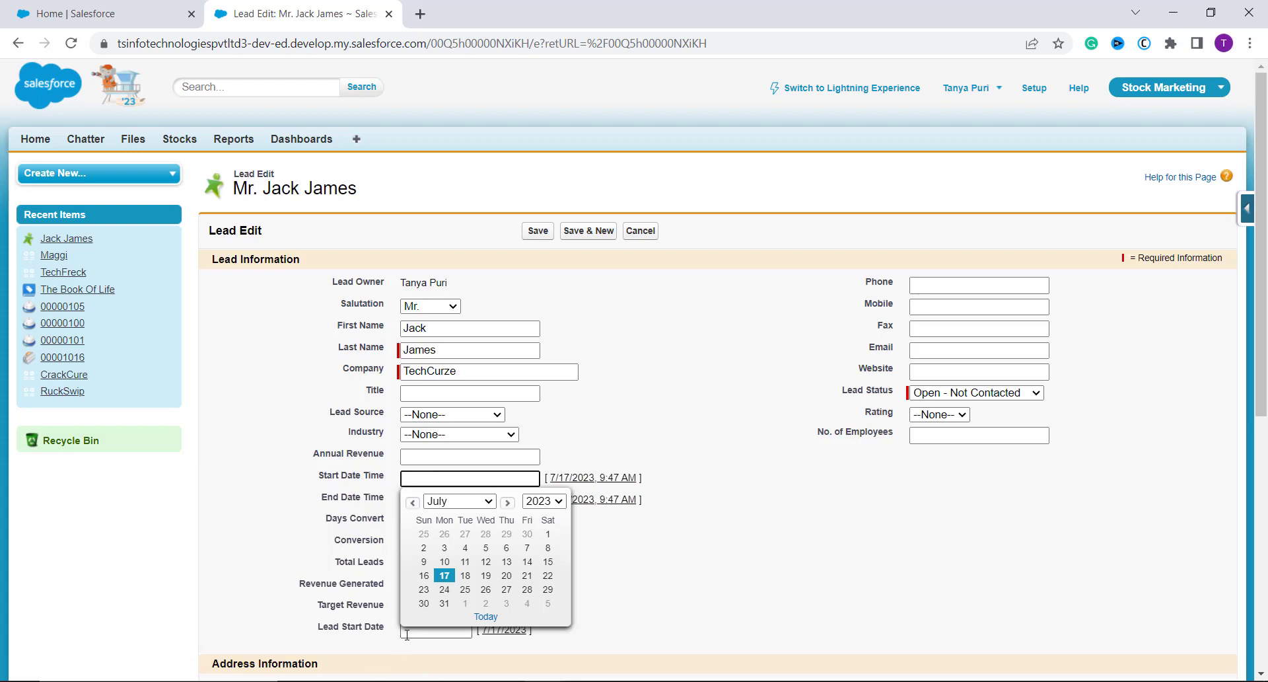
{"action": "left_click", "coordinate": [443, 630]}
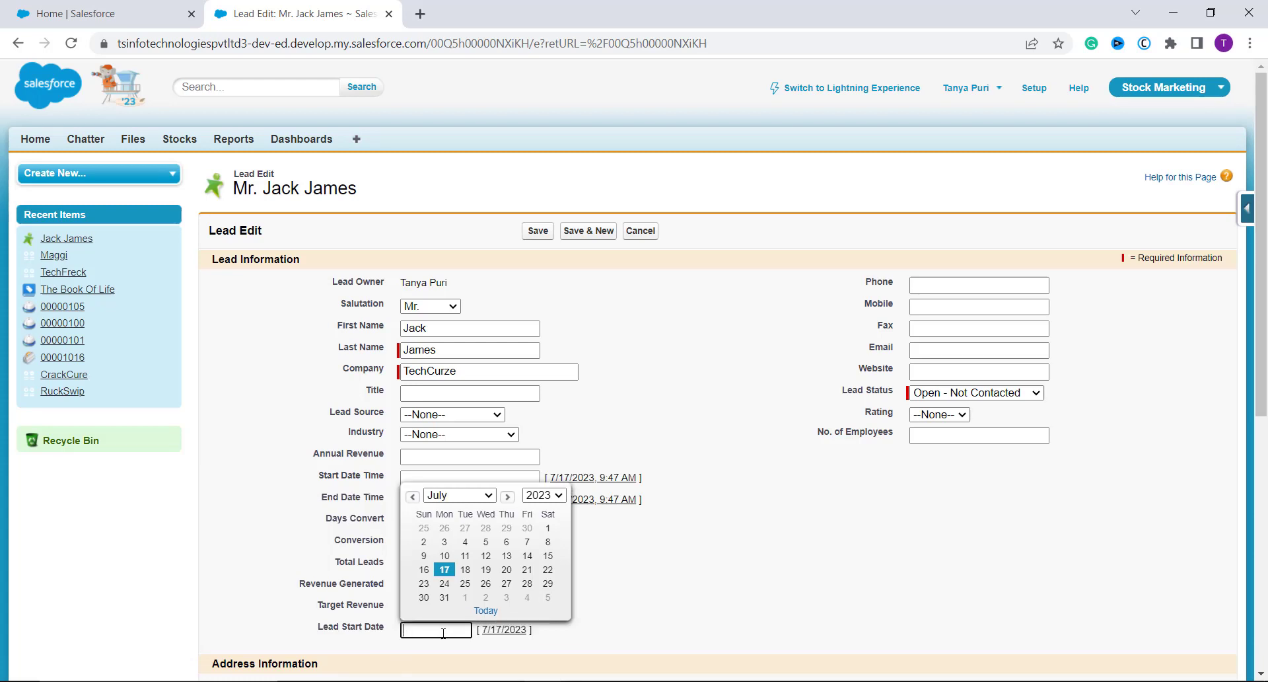
{"action": "left_click", "coordinate": [481, 629]}
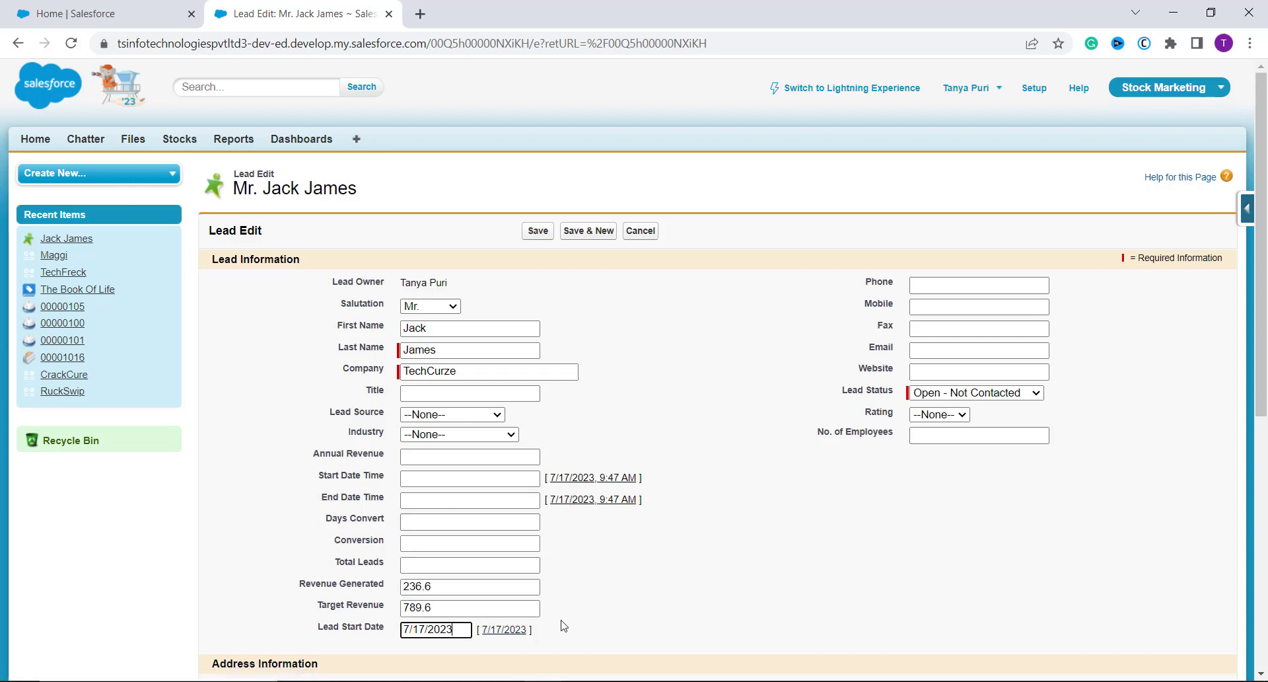
Replace the lead's Lead Start Date with 5/25/2023
{"action": "left_click", "coordinate": [458, 629]}
{"action": "key", "text": "BackSpace"}
{"action": "key", "text": "BackSpace"}
{"action": "key", "text": "BackSpace"}
{"action": "key", "text": "BackSpace"}
{"action": "key", "text": "BackSpace"}
{"action": "key", "text": "BackSpace"}
{"action": "key", "text": "BackSpace"}
{"action": "key", "text": "BackSpace"}
{"action": "key", "text": "BackSpace"}
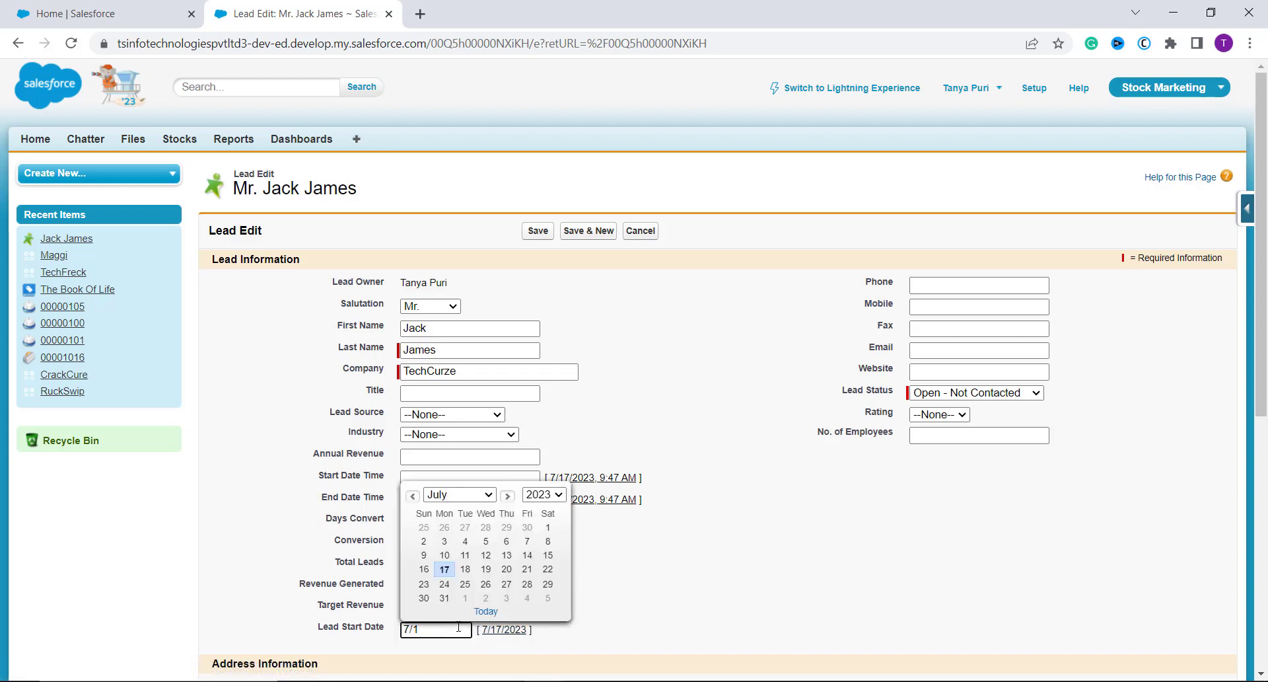
{"action": "left_click", "coordinate": [482, 494]}
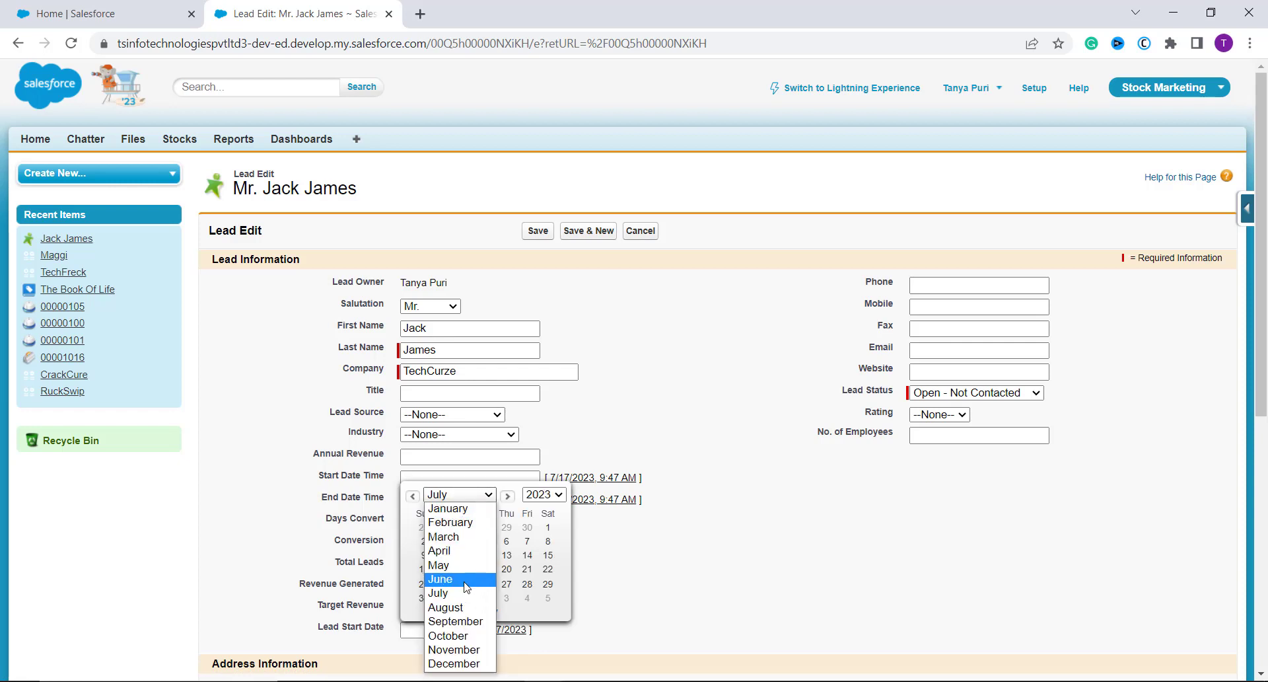
{"action": "left_click", "coordinate": [463, 567]}
{"action": "left_click", "coordinate": [506, 568]}
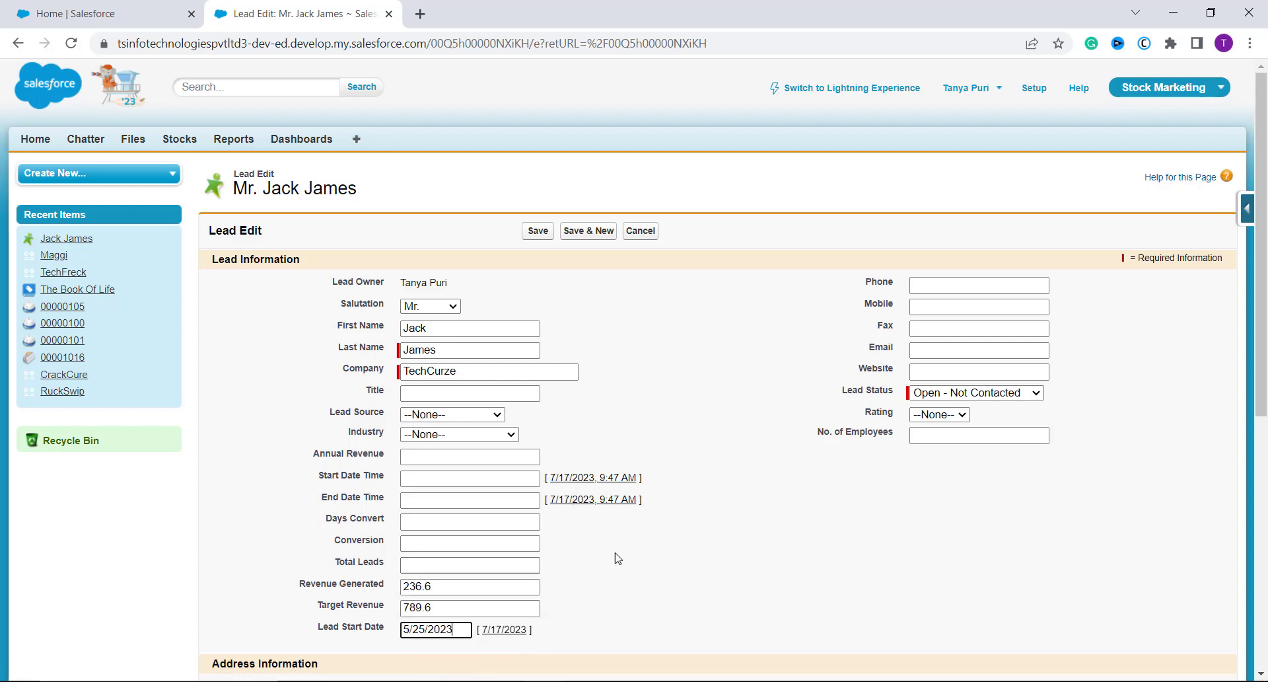
Save the edited lead and check the Lead Due Date against the Lead Start Date in its details
{"action": "scroll", "coordinate": [702, 549], "scroll_direction": "down", "scroll_amount": 1}
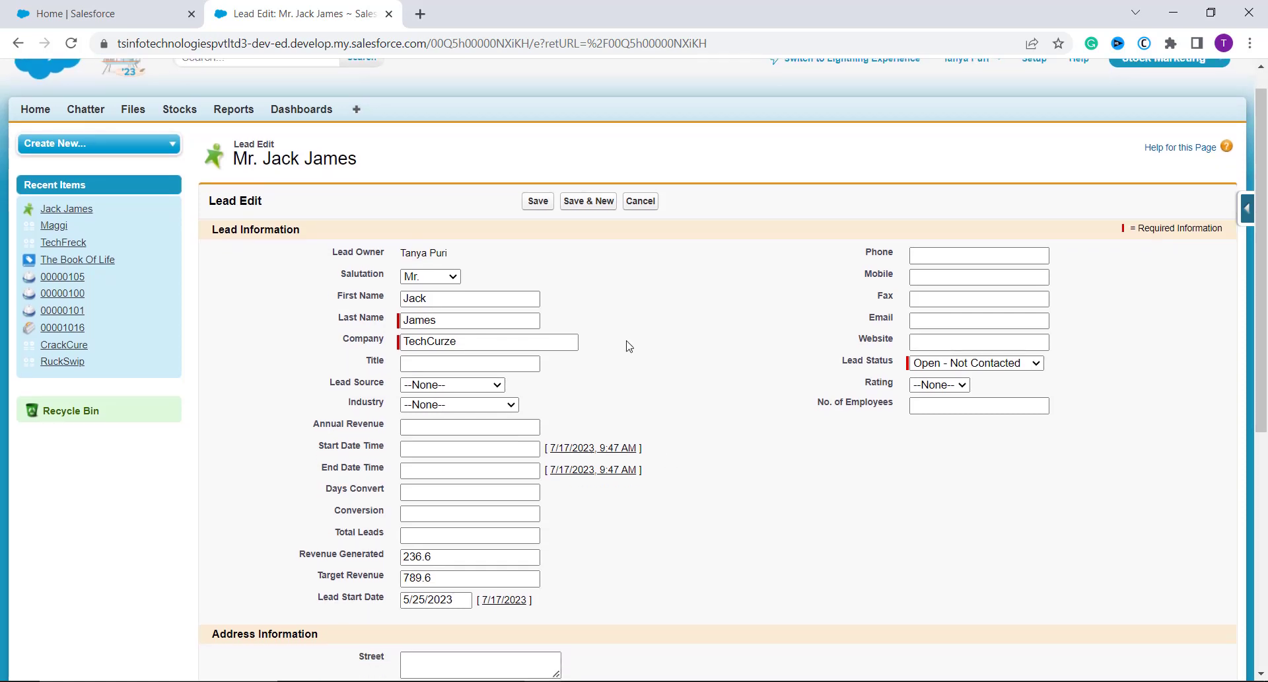
{"action": "left_click", "coordinate": [538, 208]}
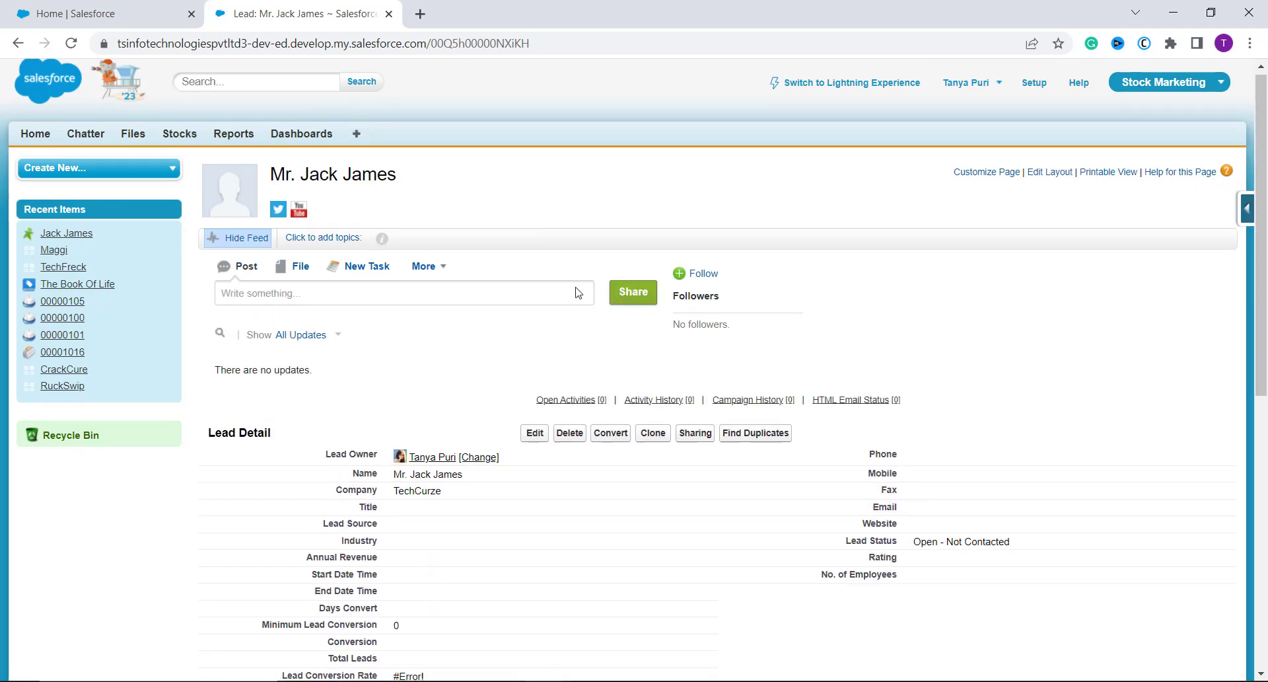
{"action": "scroll", "coordinate": [578, 292], "scroll_direction": "down", "scroll_amount": 2}
{"action": "scroll", "coordinate": [710, 380], "scroll_direction": "down", "scroll_amount": 3}
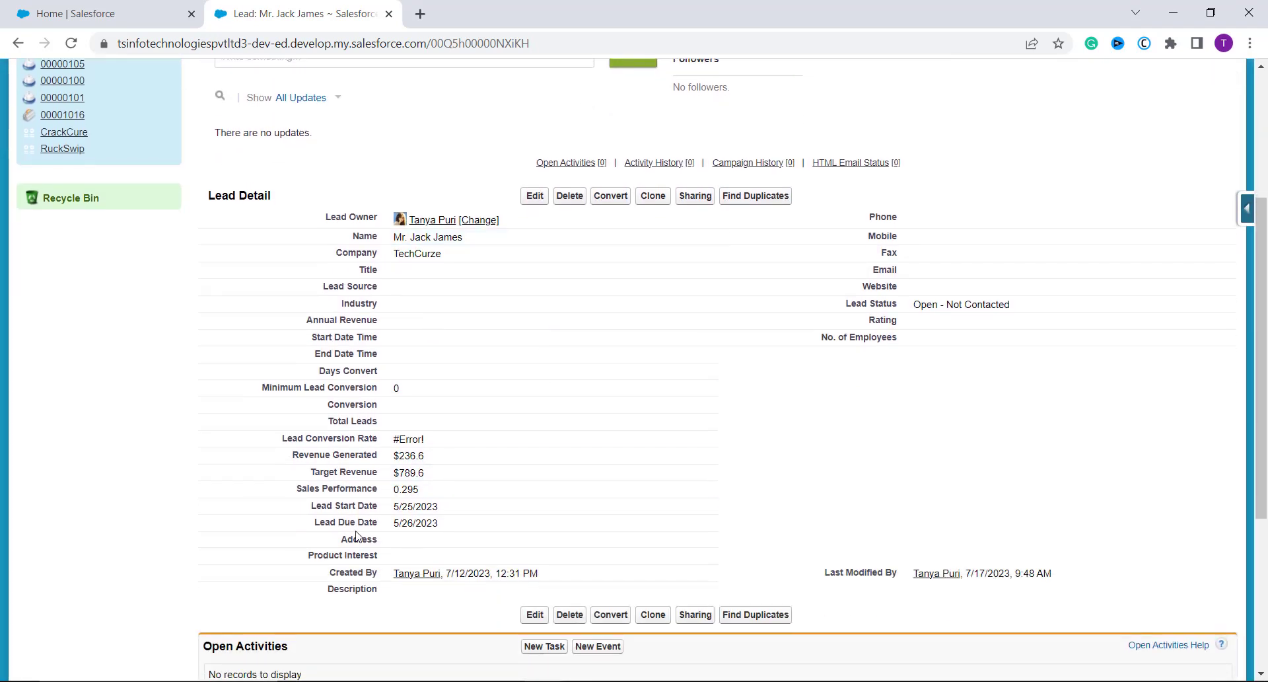